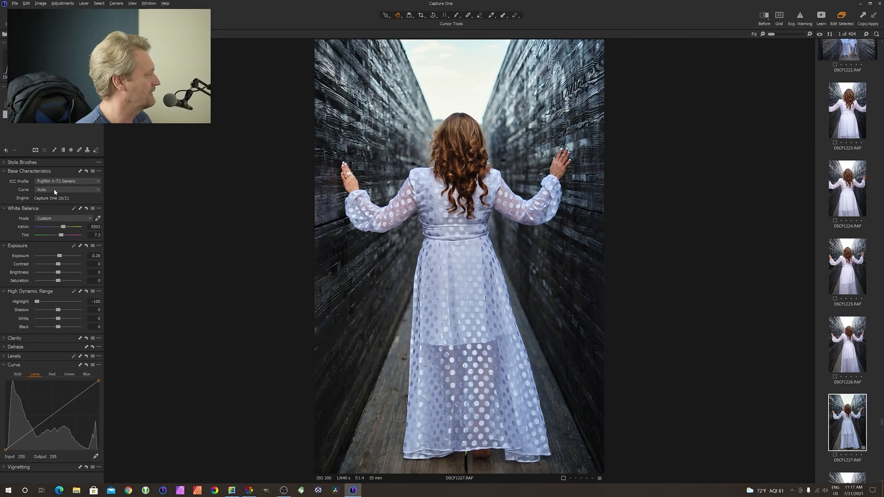
Review the ICC profile choices and the available film curves in the base characteristics of DSCF1227.RAF.
{"action": "left_click", "coordinate": [94, 181]}
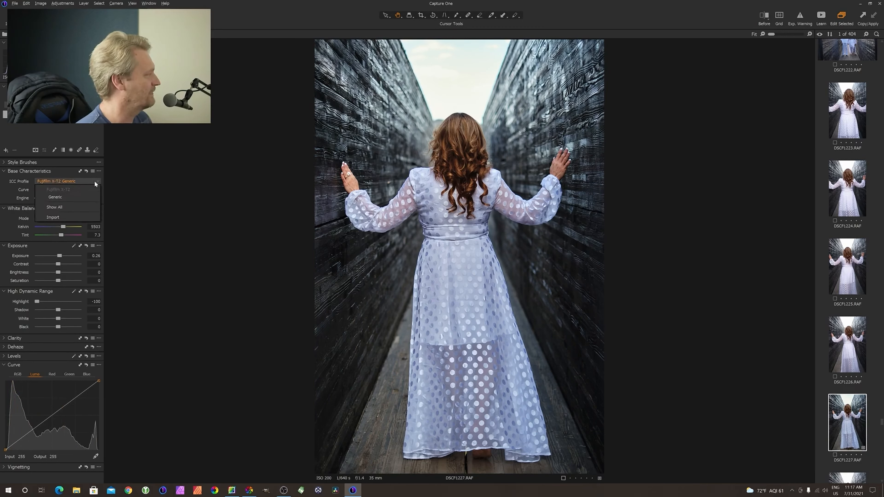
{"action": "left_click", "coordinate": [131, 181]}
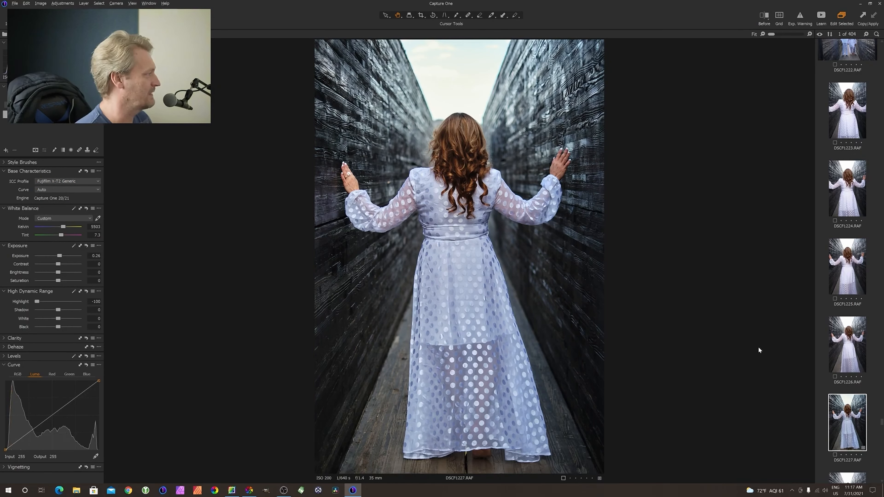
{"action": "left_click", "coordinate": [93, 190]}
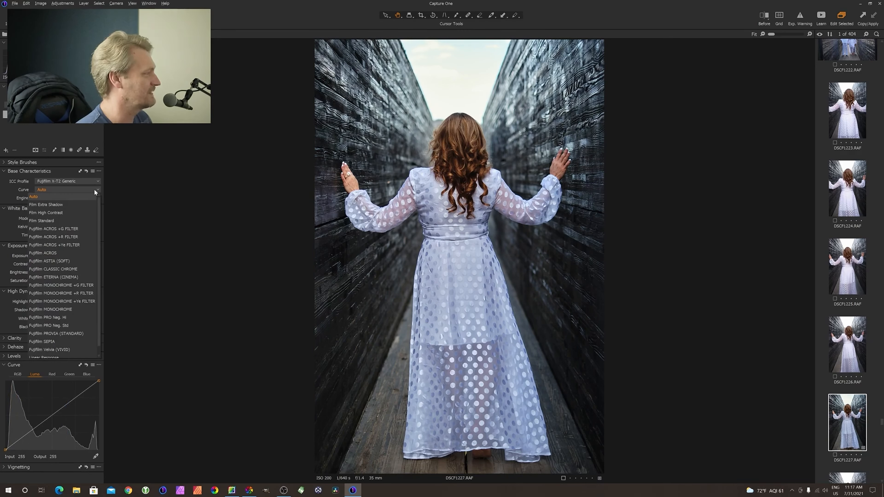
{"action": "left_click", "coordinate": [126, 192]}
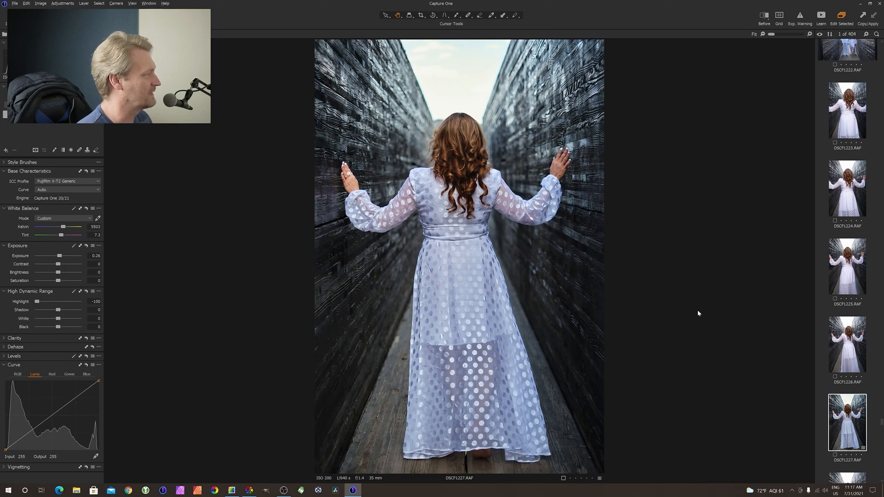
Inspect the woman's hair and the wall beside it at 100% zoom, then return to the fitted view.
{"action": "double_click", "coordinate": [472, 144]}
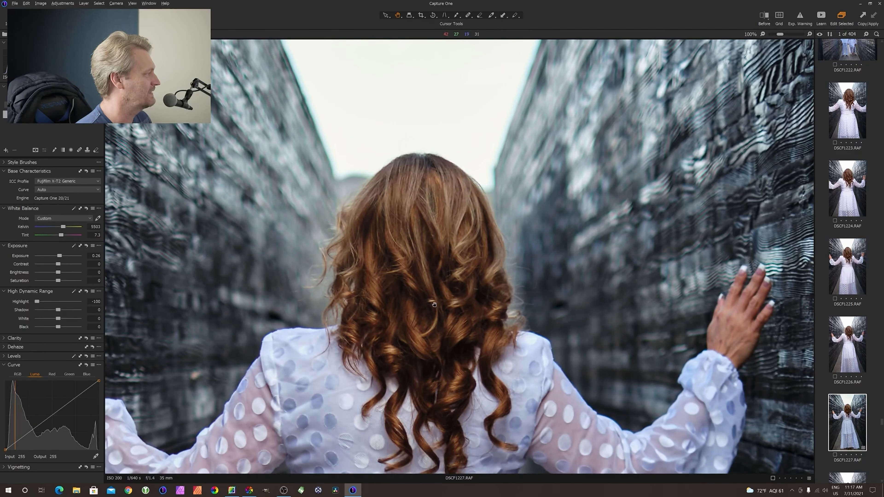
{"action": "left_click_drag", "start_coordinate": [427, 309], "coordinate": [519, 265]}
{"action": "double_click", "coordinate": [518, 265]}
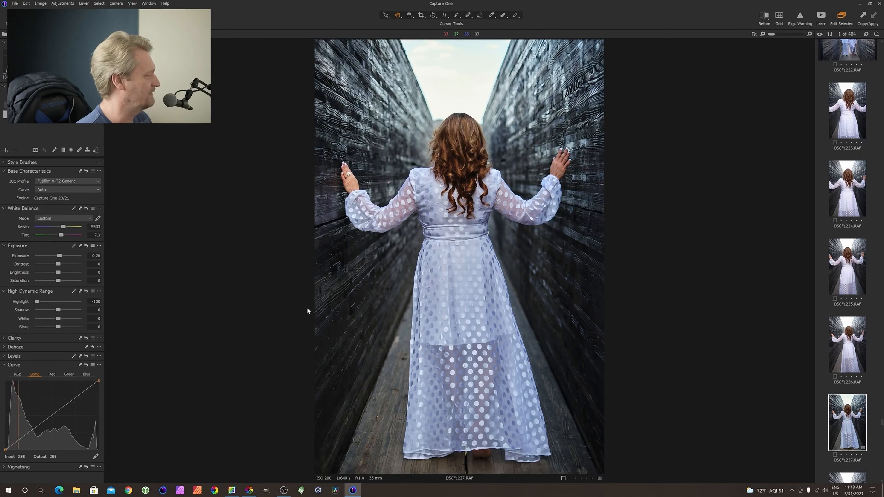
Examine the red, green, blue, RGB and luma tone curves applied to the photo.
{"action": "left_click", "coordinate": [51, 374]}
{"action": "left_click", "coordinate": [71, 375]}
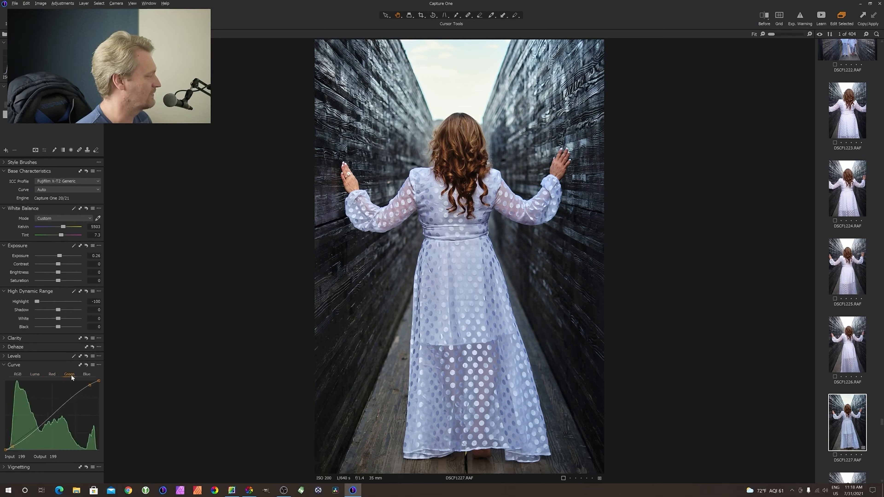
{"action": "left_click", "coordinate": [86, 374]}
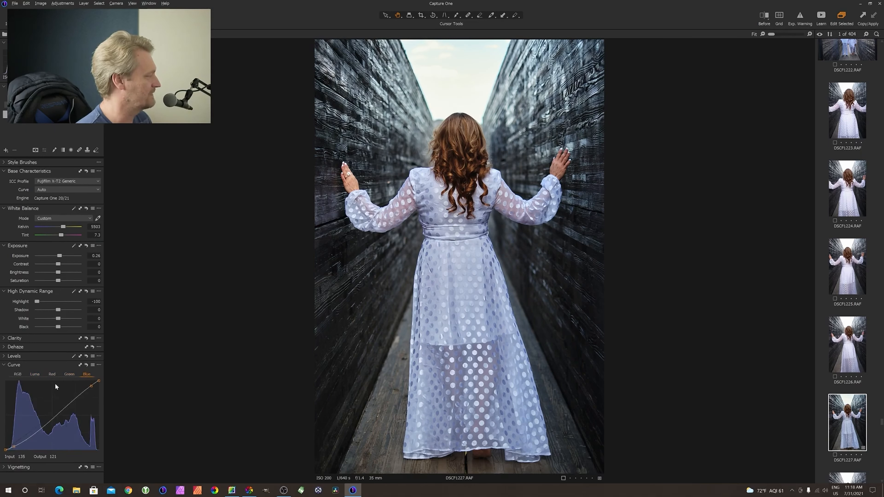
{"action": "left_click", "coordinate": [17, 374]}
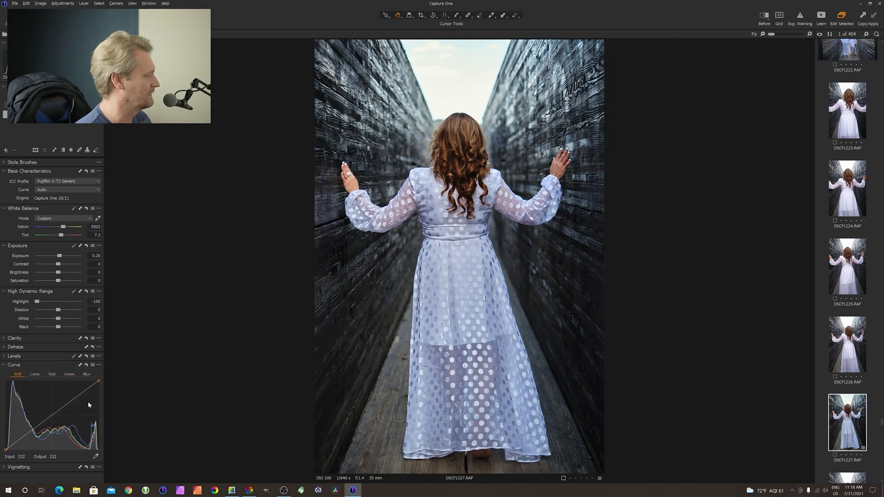
{"action": "left_click", "coordinate": [34, 374]}
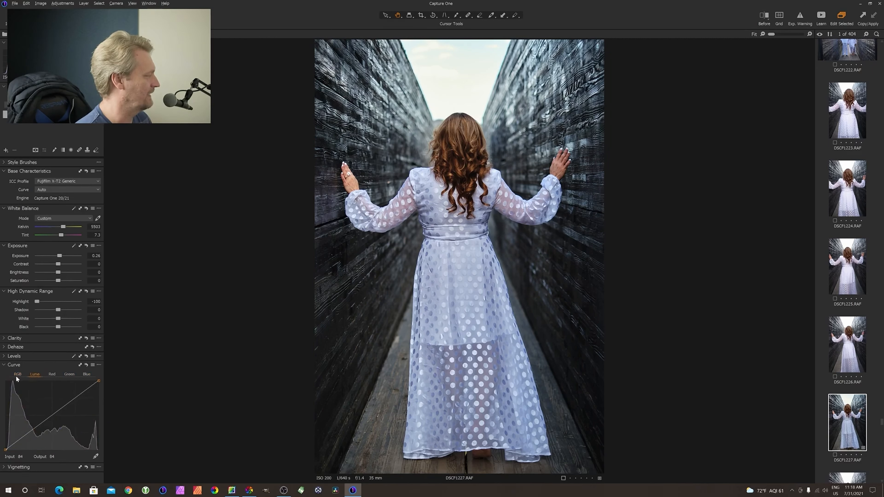
{"action": "left_click", "coordinate": [17, 375]}
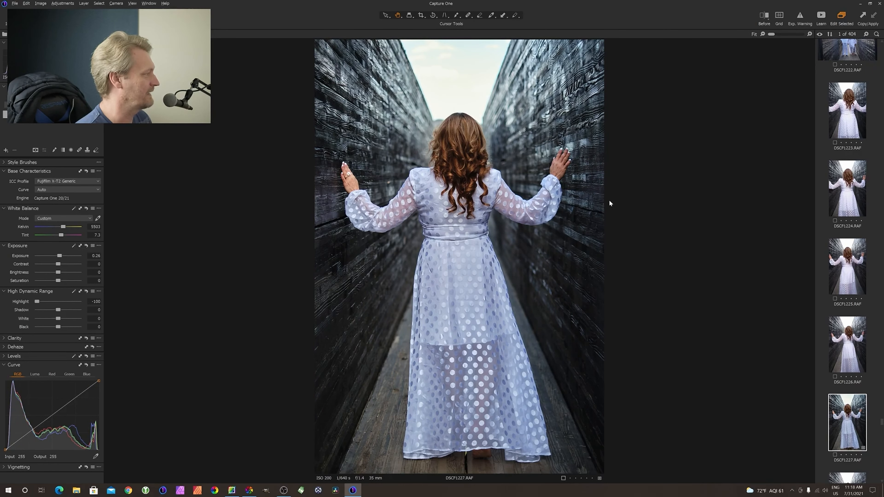
Examine the dress, the hair and both hands at full size, then fit the whole photo again.
{"action": "left_click", "coordinate": [417, 175]}
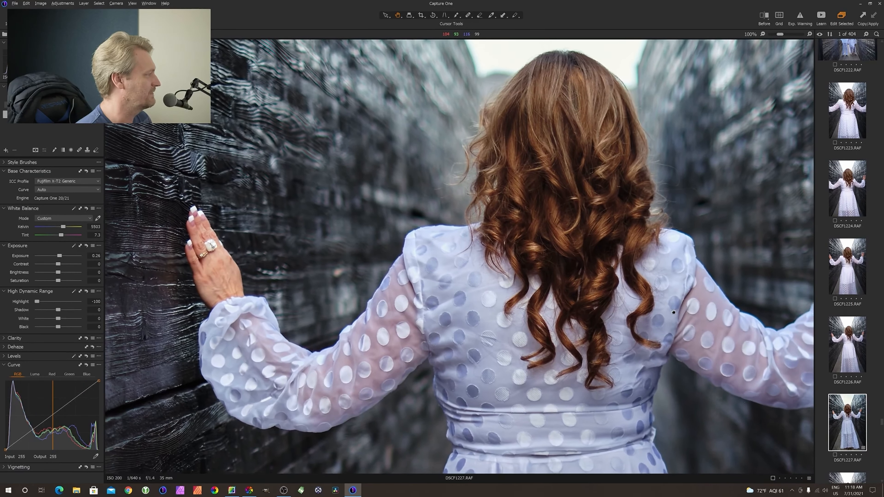
{"action": "left_click_drag", "start_coordinate": [673, 312], "coordinate": [457, 309]}
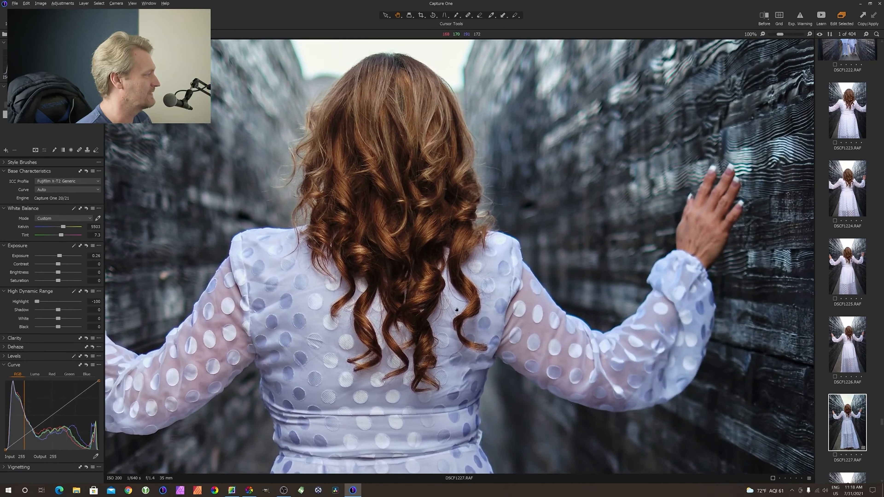
{"action": "left_click_drag", "start_coordinate": [295, 296], "coordinate": [511, 307]}
{"action": "double_click", "coordinate": [585, 310]}
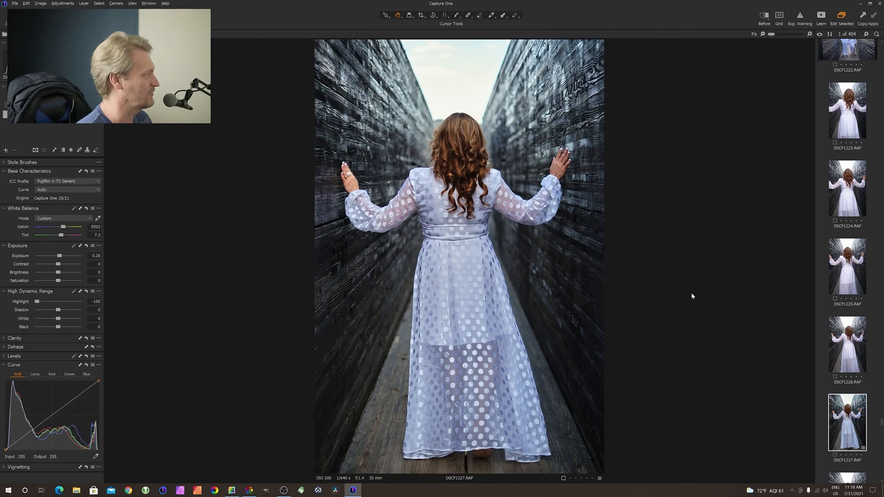
Compare the photo before and after editing by sweeping the split-view divider across it, then leave the comparison.
{"action": "key", "text": "y"}
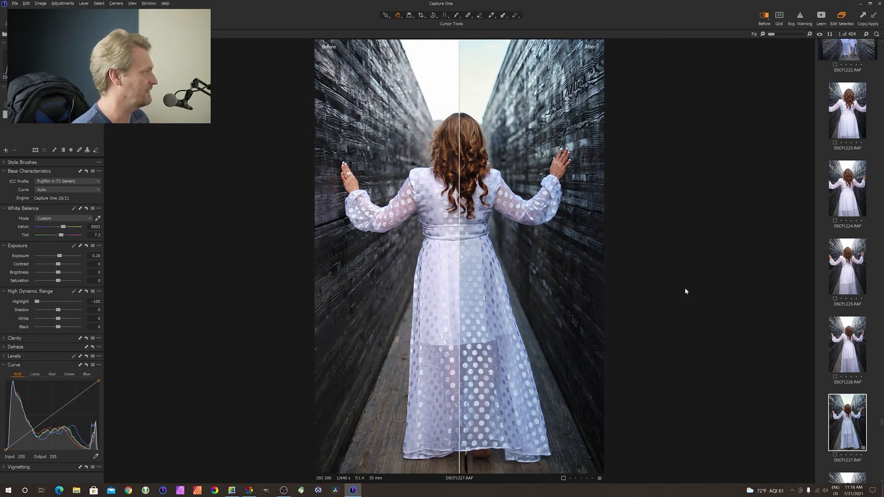
{"action": "left_click_drag", "start_coordinate": [457, 256], "coordinate": [630, 257]}
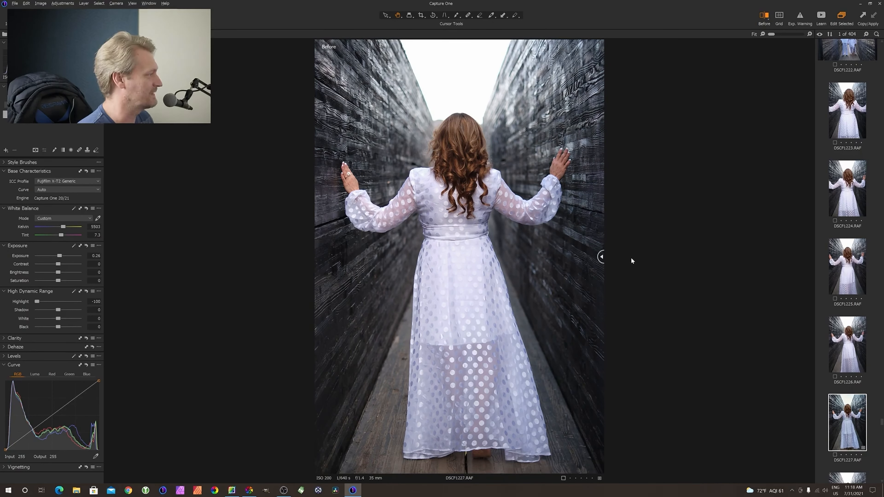
{"action": "left_click_drag", "start_coordinate": [601, 257], "coordinate": [628, 279]}
{"action": "left_click_drag", "start_coordinate": [601, 257], "coordinate": [434, 280]}
{"action": "key", "text": "y"}
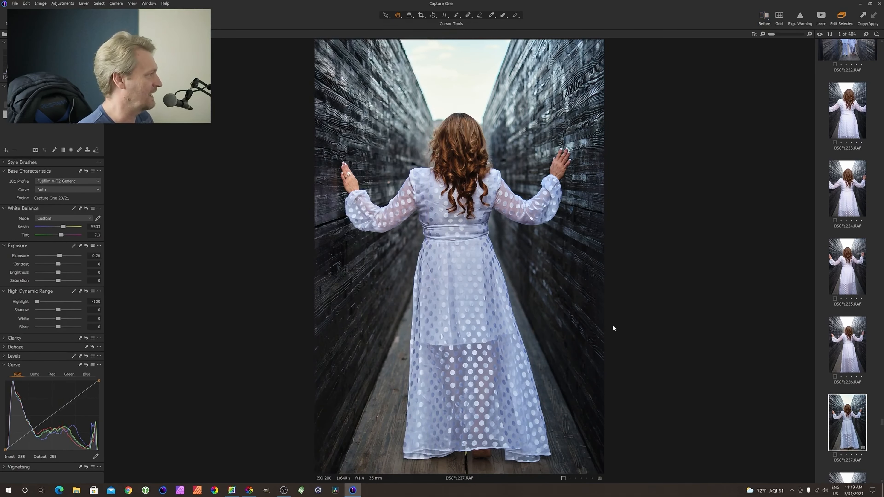
Switch to ART and review the photo's exposure, tone curve, white balance and saturation/vibrance settings.
{"action": "left_click", "coordinate": [231, 491]}
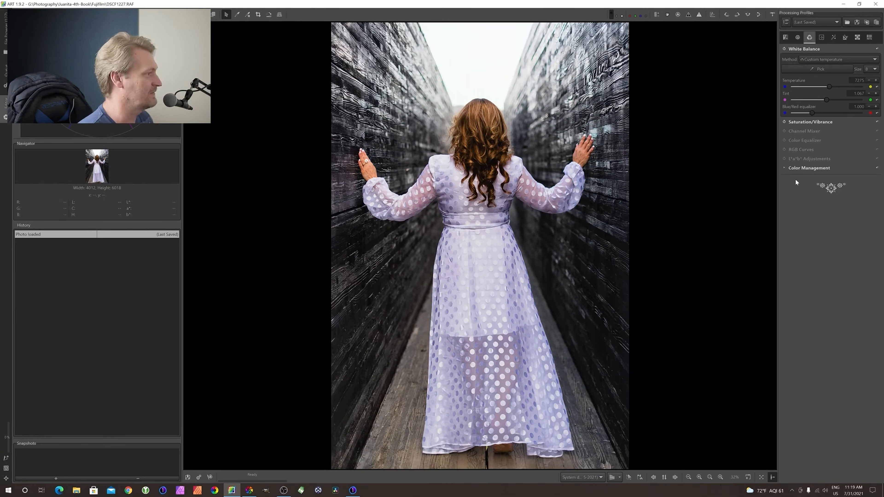
{"action": "left_click", "coordinate": [785, 37]}
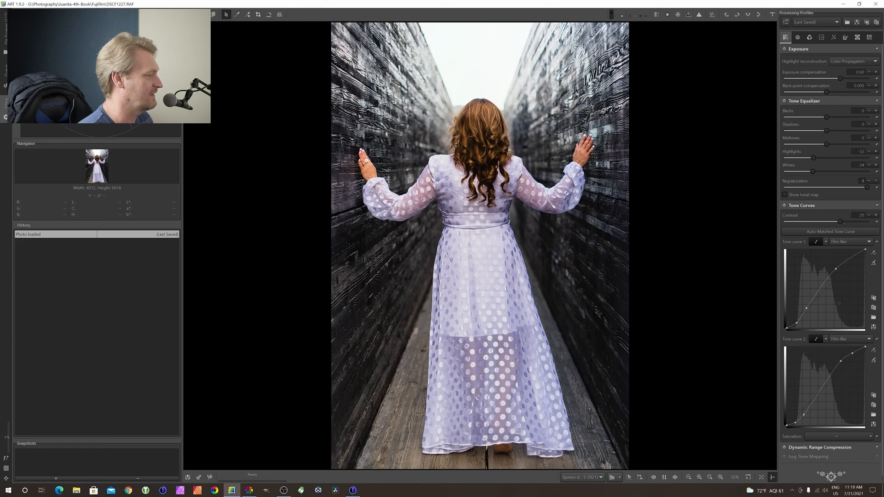
{"action": "left_click", "coordinate": [820, 380]}
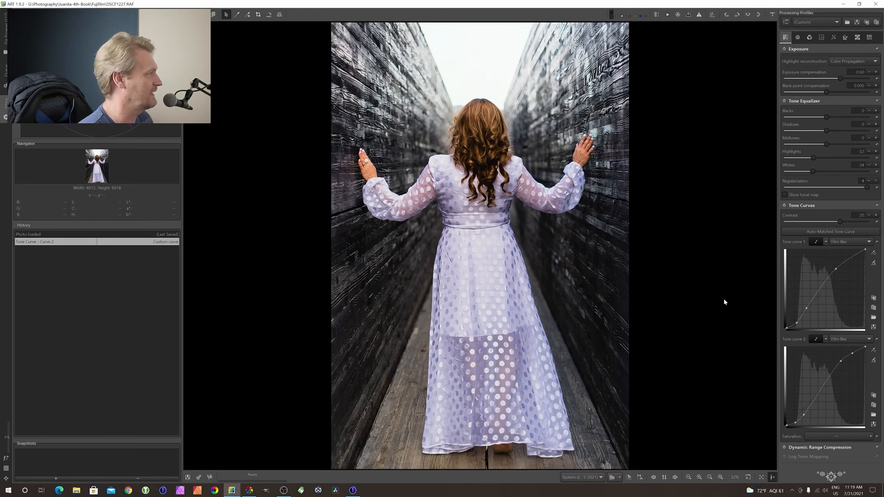
{"action": "left_click", "coordinate": [808, 38]}
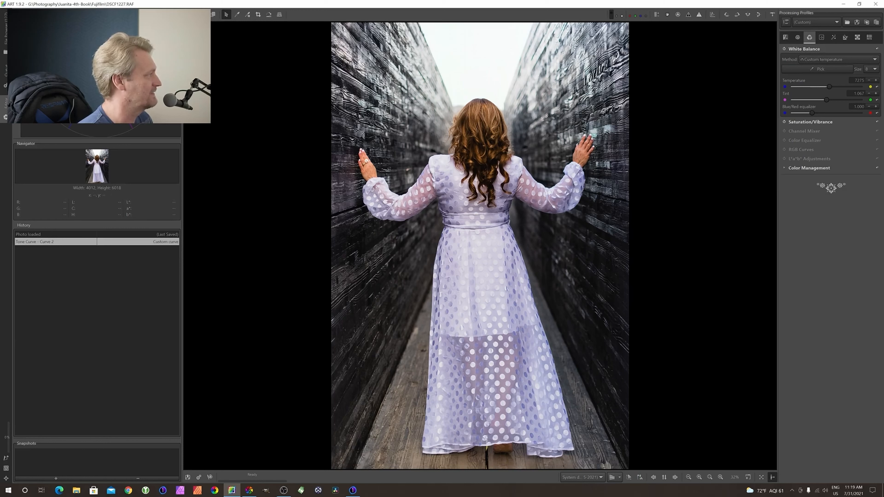
{"action": "left_click", "coordinate": [816, 122]}
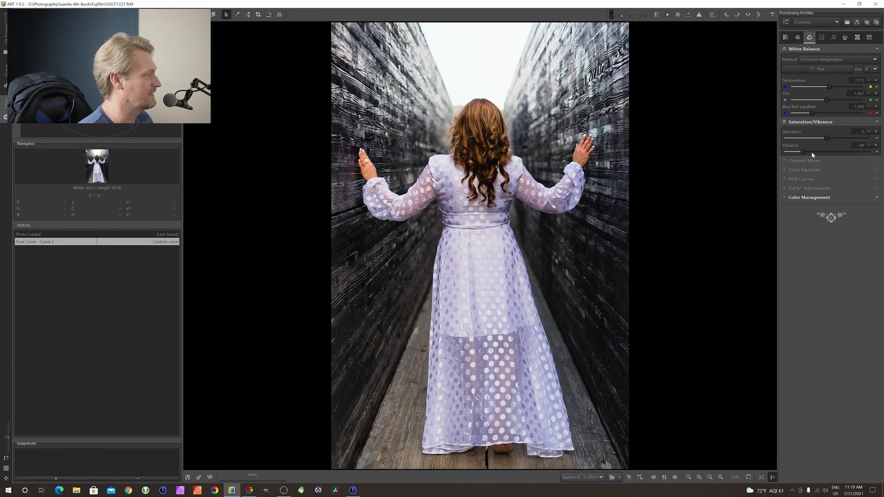
{"action": "left_click", "coordinate": [811, 124]}
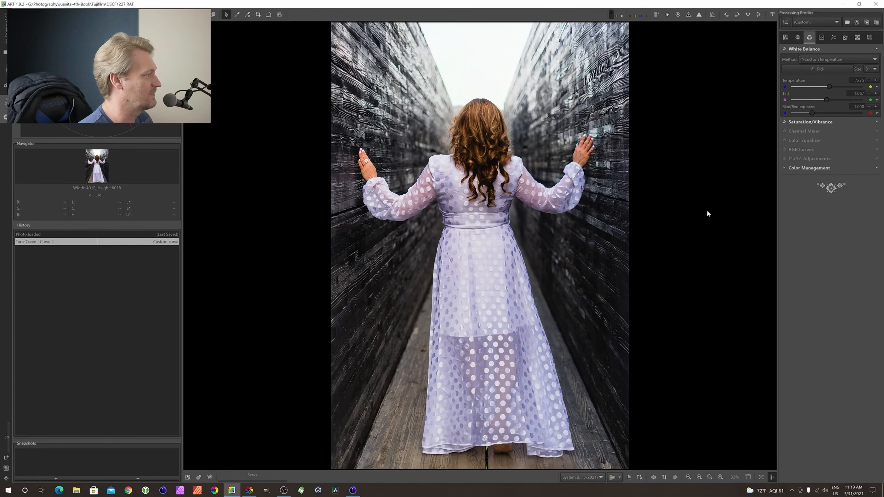
Inspect the hair, the raised hand with the ring and the dress fabric at 100% in ART.
{"action": "double_click", "coordinate": [486, 132]}
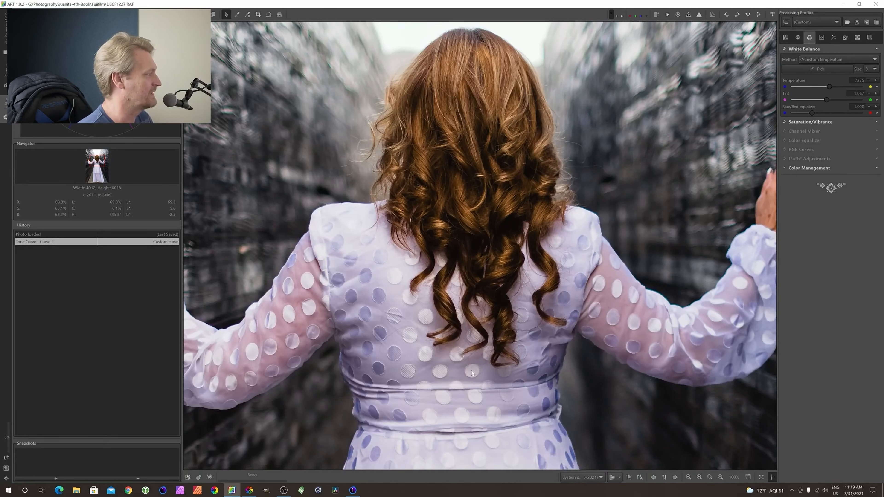
{"action": "left_click_drag", "start_coordinate": [439, 324], "coordinate": [573, 327]}
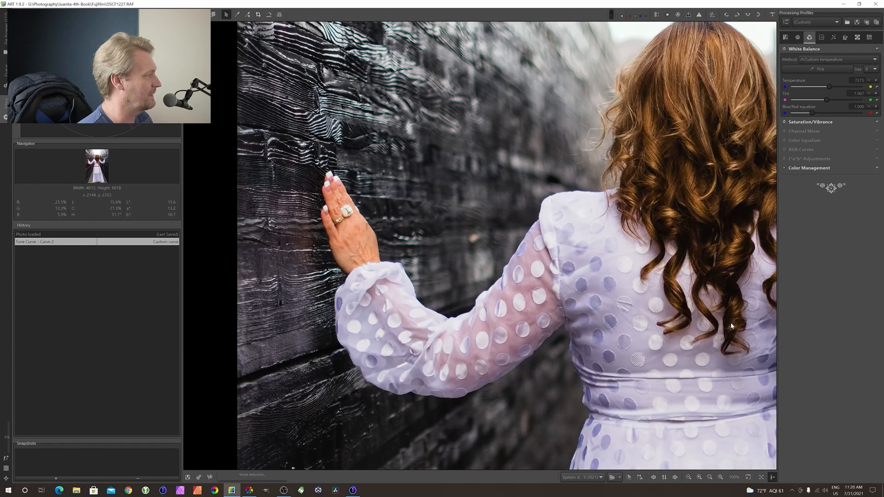
{"action": "left_click_drag", "start_coordinate": [741, 335], "coordinate": [529, 338]}
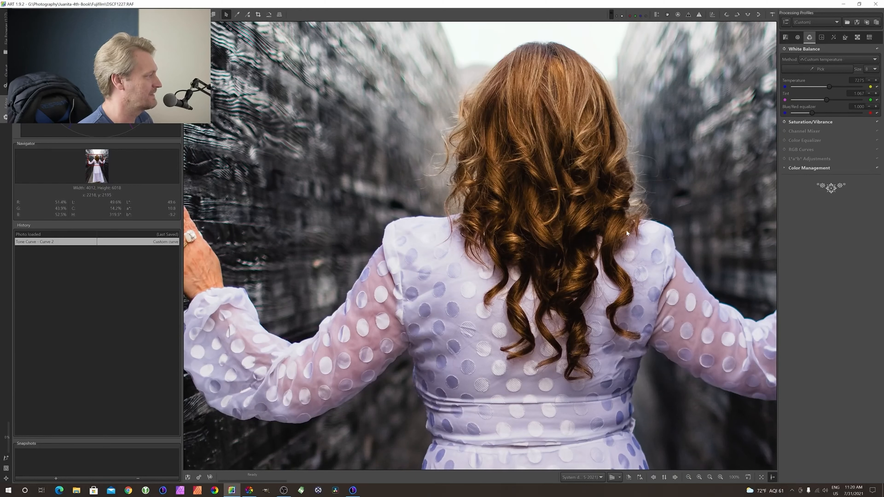
Raise the Tone Equalizer's Shadows to 35 and view the whole photo.
{"action": "left_click", "coordinate": [787, 37]}
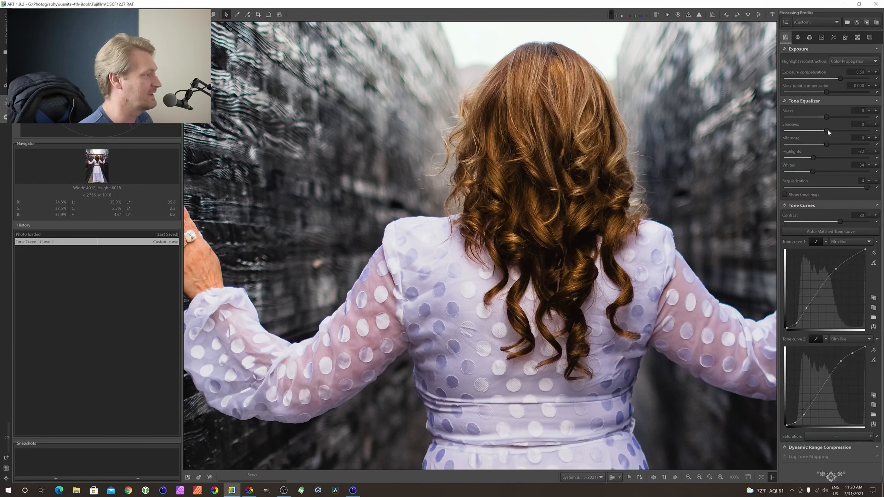
{"action": "left_click_drag", "start_coordinate": [830, 129], "coordinate": [842, 130]}
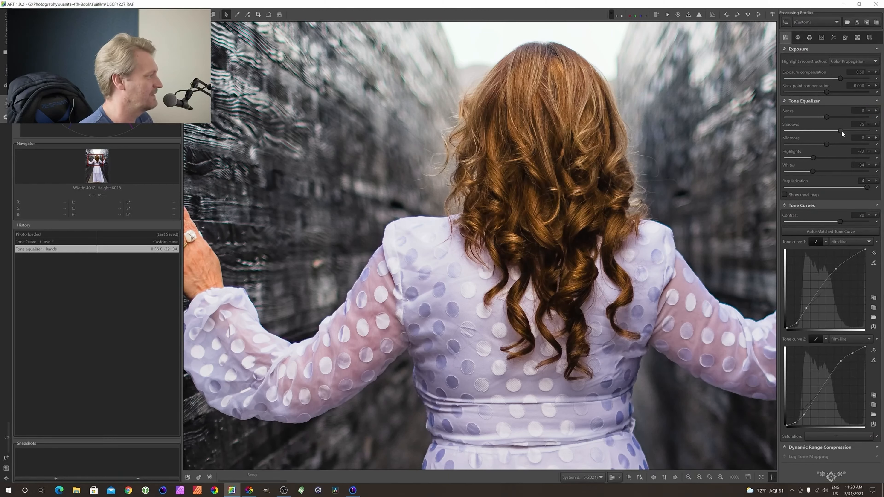
{"action": "double_click", "coordinate": [534, 357]}
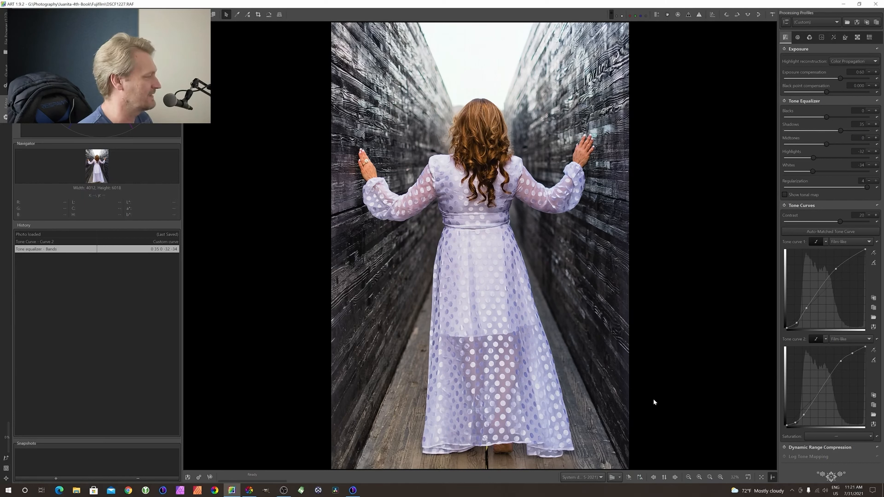
Switch to darktable and step back through the photo's edit history to earlier states.
{"action": "left_click", "coordinate": [251, 493]}
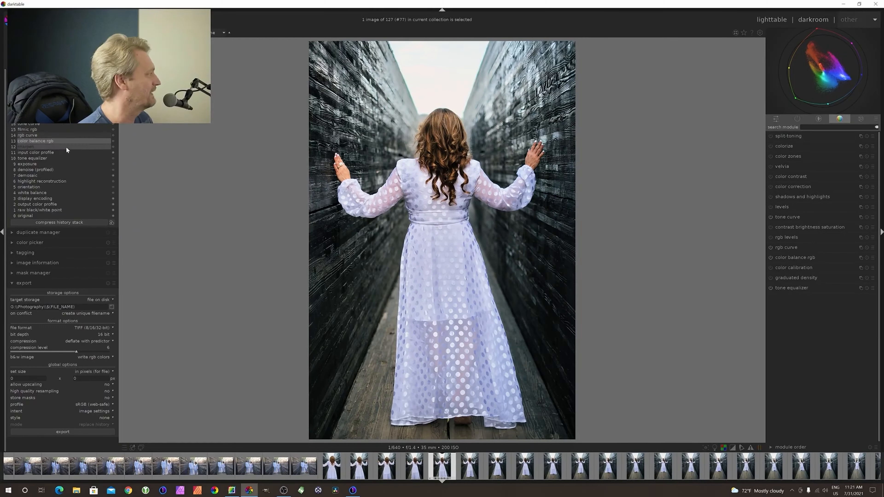
{"action": "left_click", "coordinate": [61, 162]}
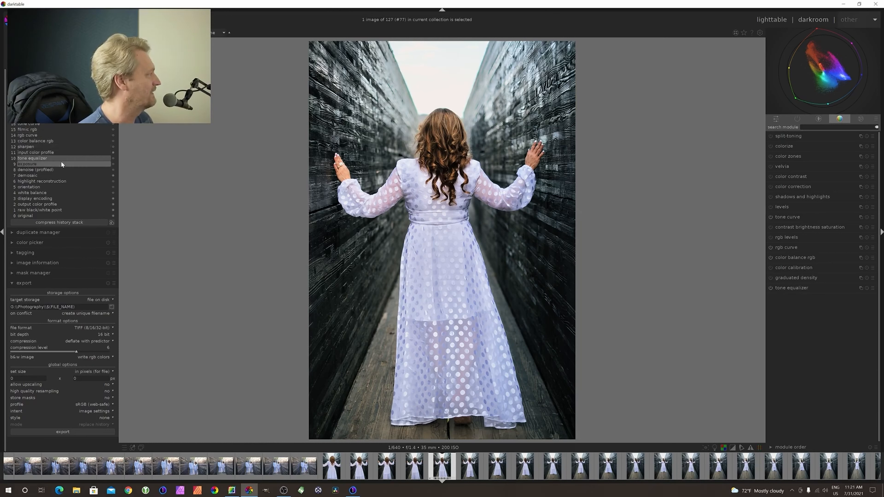
{"action": "left_click", "coordinate": [64, 181]}
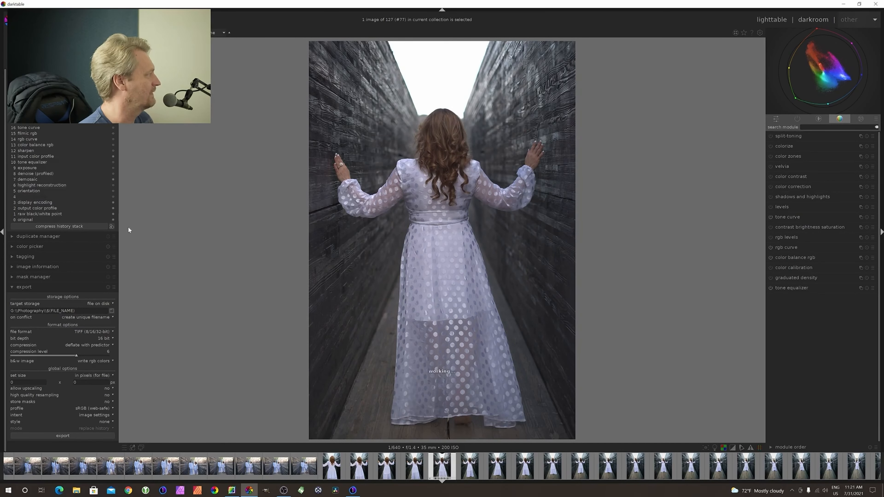
Inspect the hair, dress and raised hand up close in darktable, then return to the lighttable overview.
{"action": "middle_click", "coordinate": [443, 153]}
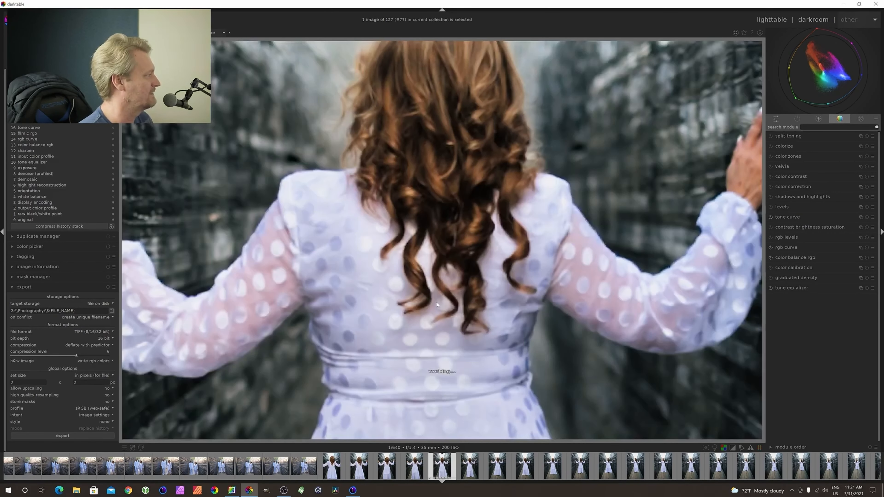
{"action": "left_click_drag", "start_coordinate": [412, 232], "coordinate": [482, 268]}
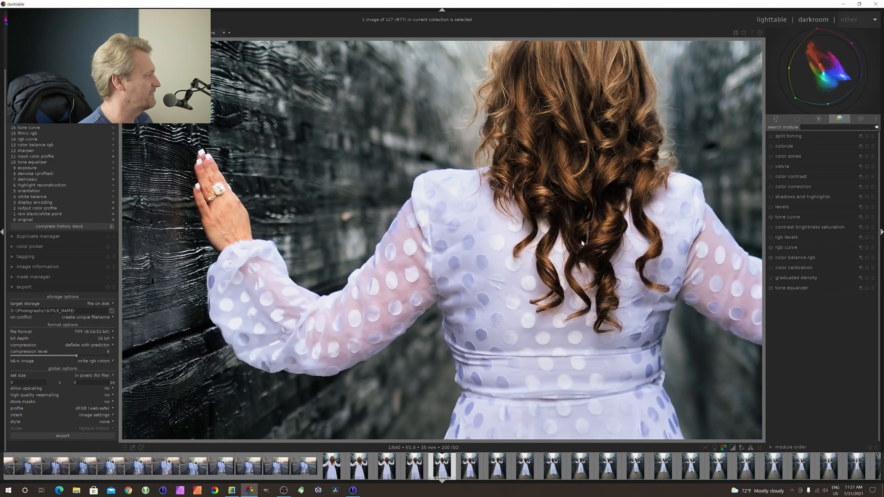
{"action": "key", "text": "l"}
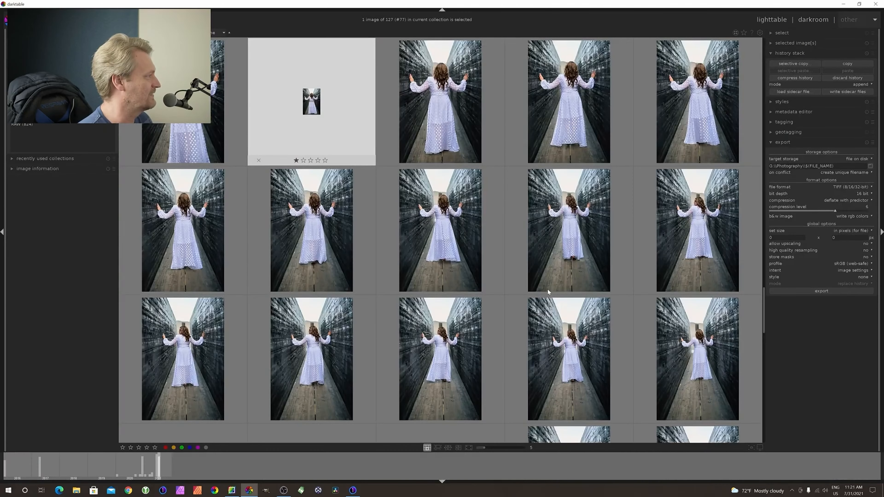
Reopen the selected photo in the darkroom, inspect the hair and upper dress up close, and return to the full view.
{"action": "key", "text": "d"}
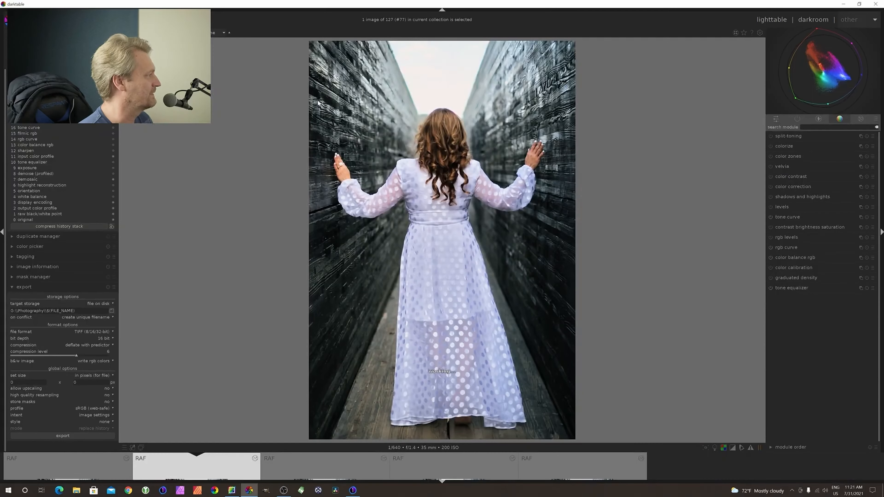
{"action": "key", "text": "l"}
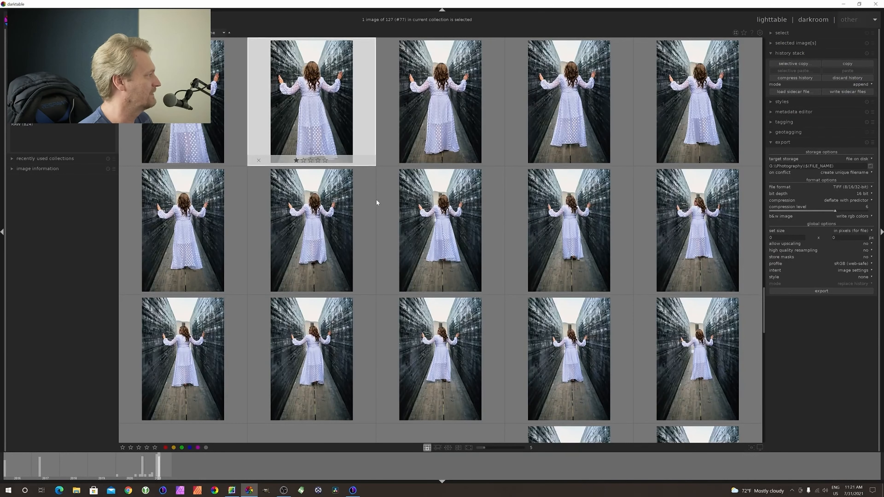
{"action": "key", "text": "d"}
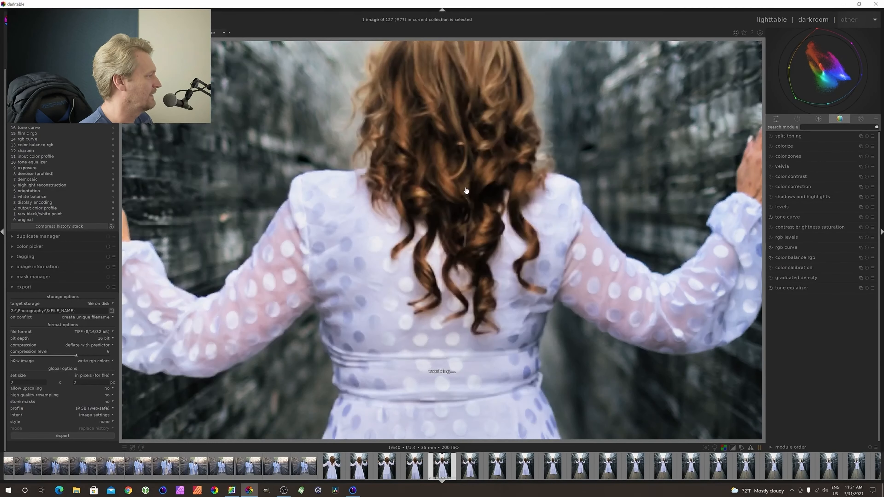
{"action": "scroll", "coordinate": [466, 190], "scroll_direction": "down", "scroll_amount": 5}
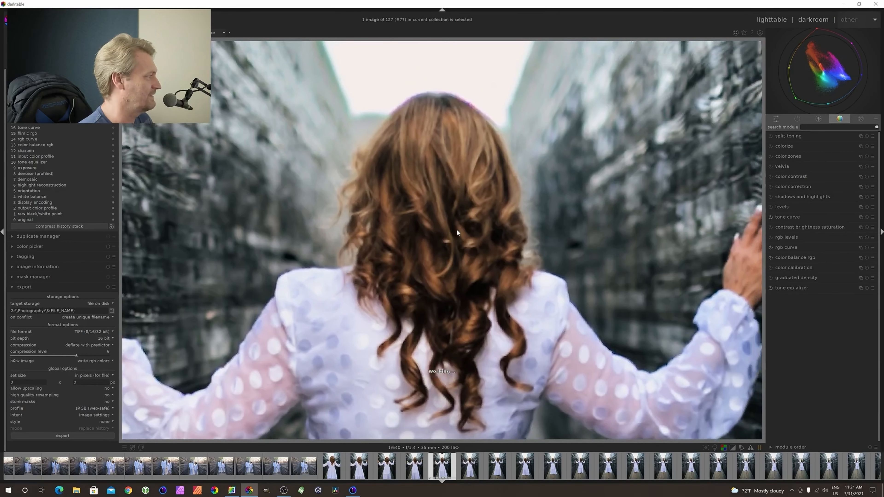
{"action": "scroll", "coordinate": [454, 233], "scroll_direction": "up", "scroll_amount": 5}
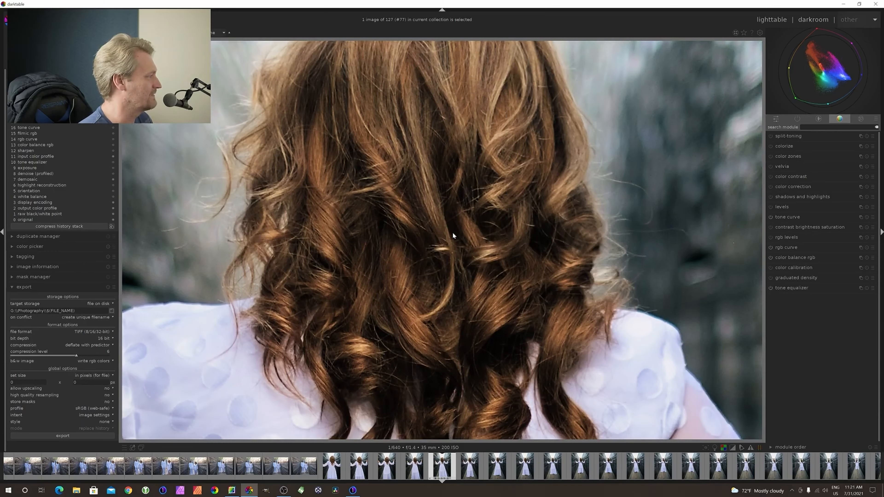
{"action": "middle_click", "coordinate": [452, 232]}
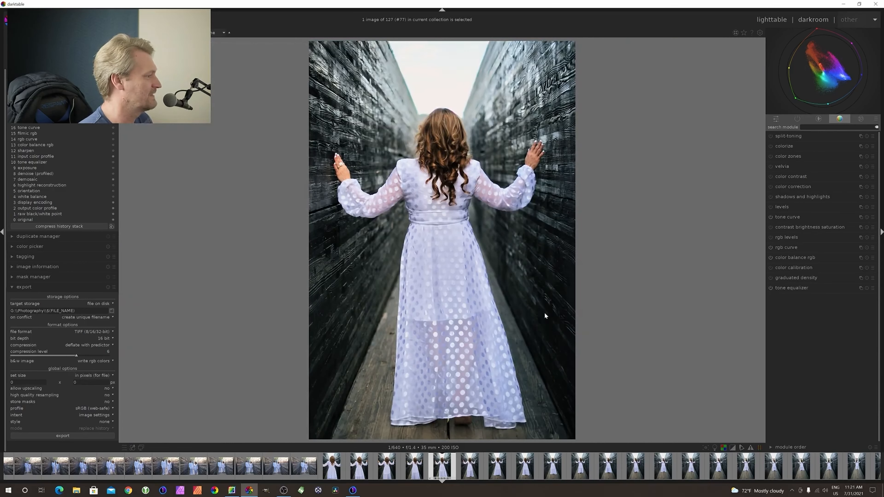
Review the green, blue and red channel curves in the photo's rgb curve module.
{"action": "left_click", "coordinate": [800, 248]}
{"action": "left_click", "coordinate": [795, 264]}
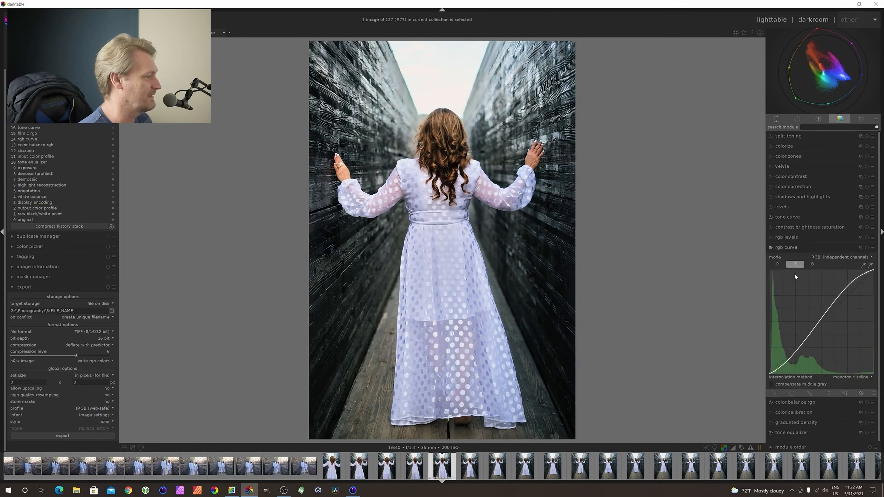
{"action": "left_click", "coordinate": [812, 265]}
{"action": "left_click", "coordinate": [778, 265]}
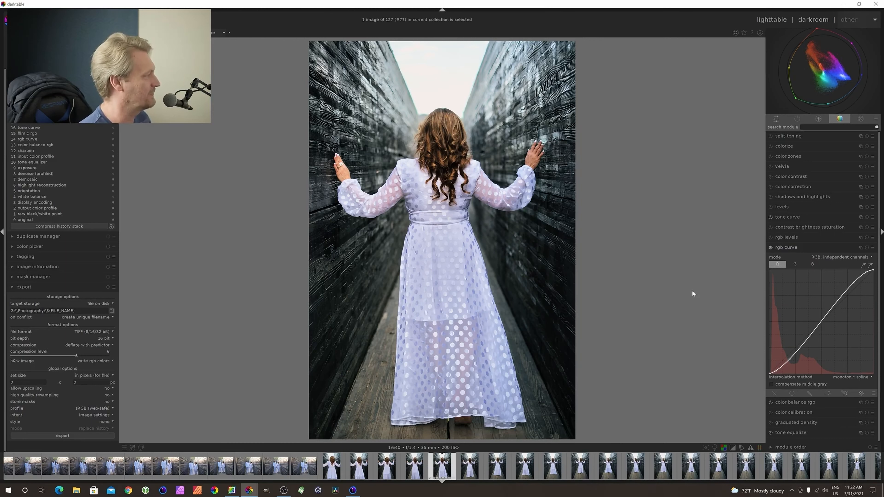
Inspect both hands, the sheer sleeves, the hair and the background wall up close in darktable.
{"action": "middle_click", "coordinate": [510, 181]}
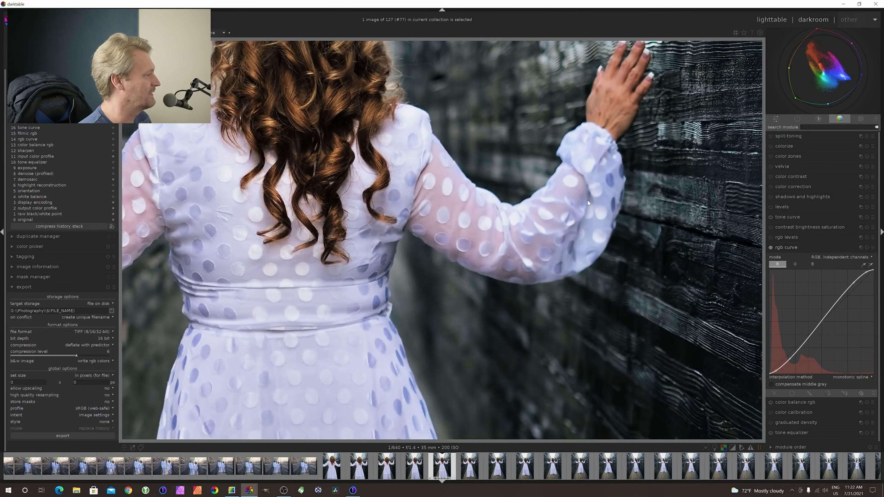
{"action": "left_click_drag", "start_coordinate": [587, 200], "coordinate": [549, 303]}
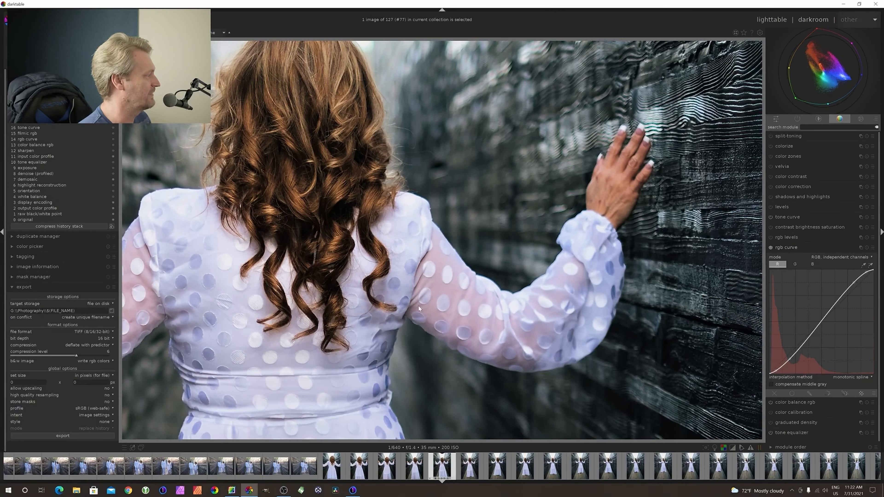
{"action": "left_click_drag", "start_coordinate": [348, 246], "coordinate": [654, 256]}
{"action": "middle_click", "coordinate": [267, 240]}
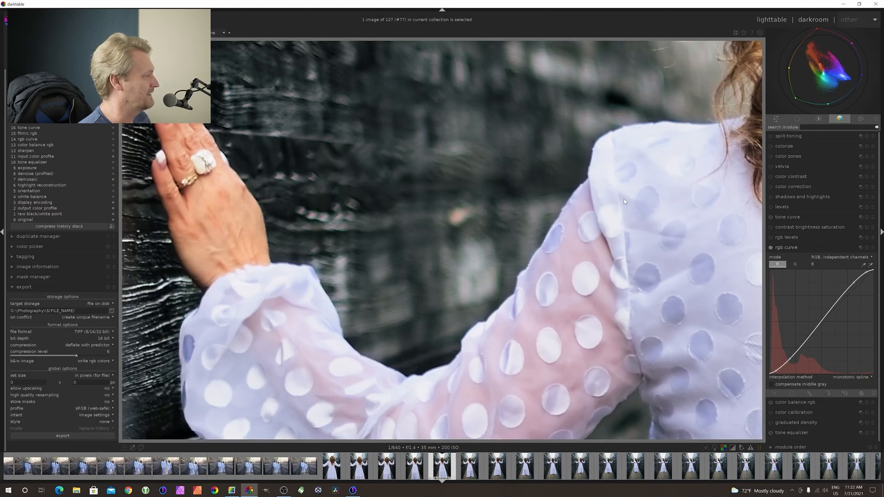
{"action": "left_click_drag", "start_coordinate": [629, 199], "coordinate": [577, 431]}
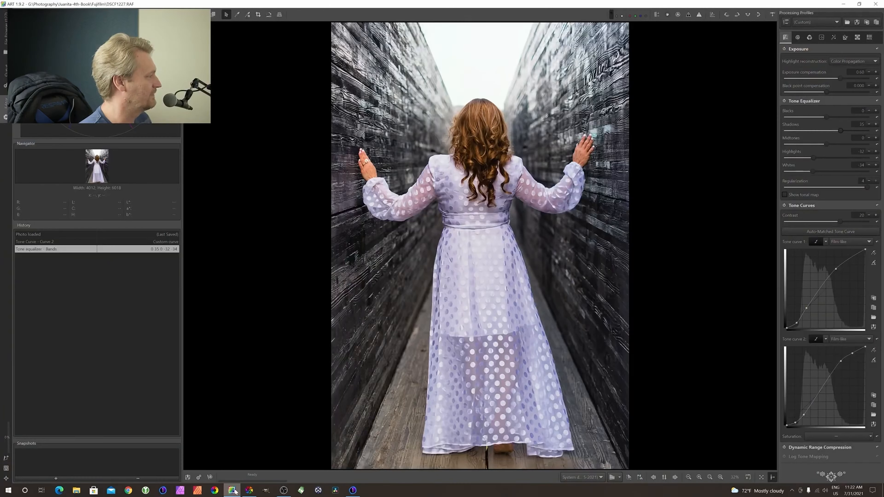
Switch to ART and inspect the dress shoulder, hair edges and blurred wall at up to 200%.
{"action": "left_click", "coordinate": [231, 490]}
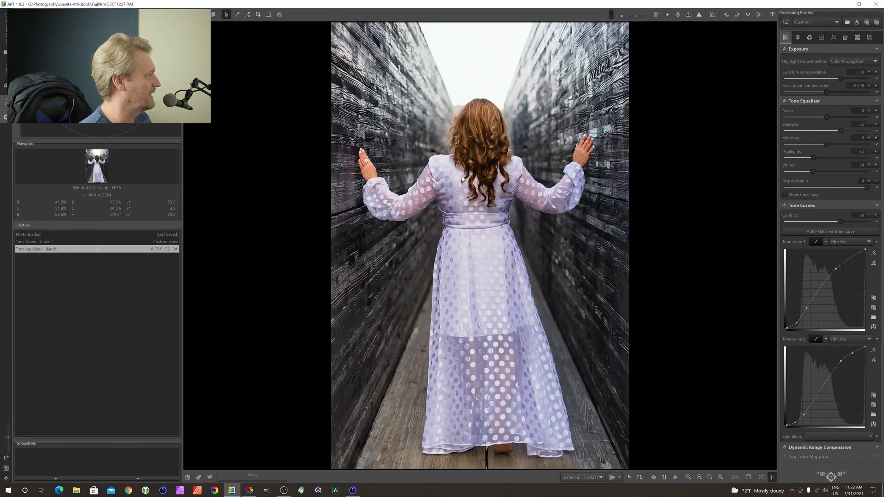
{"action": "double_click", "coordinate": [474, 150]}
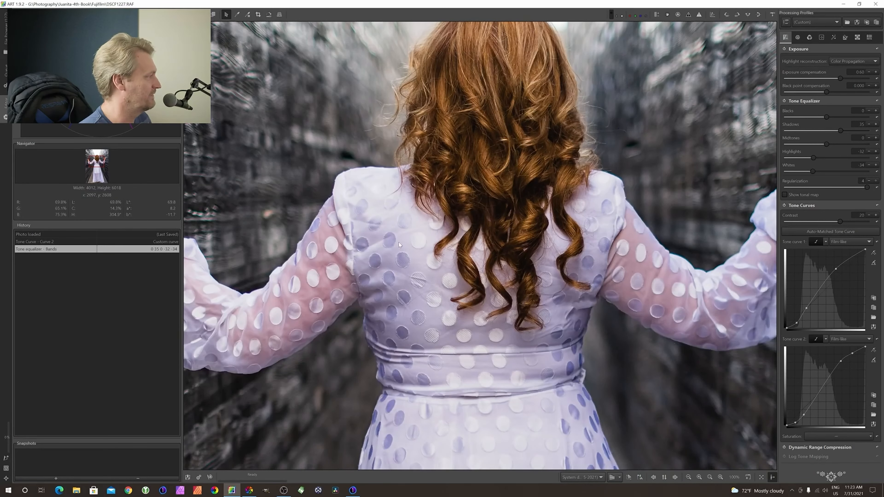
{"action": "scroll", "coordinate": [379, 200], "scroll_direction": "up", "scroll_amount": 1}
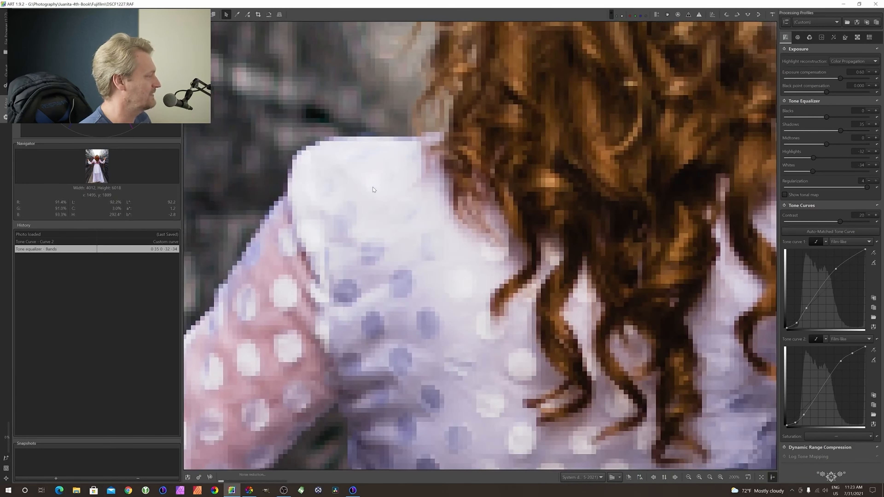
{"action": "left_click_drag", "start_coordinate": [373, 187], "coordinate": [404, 204]}
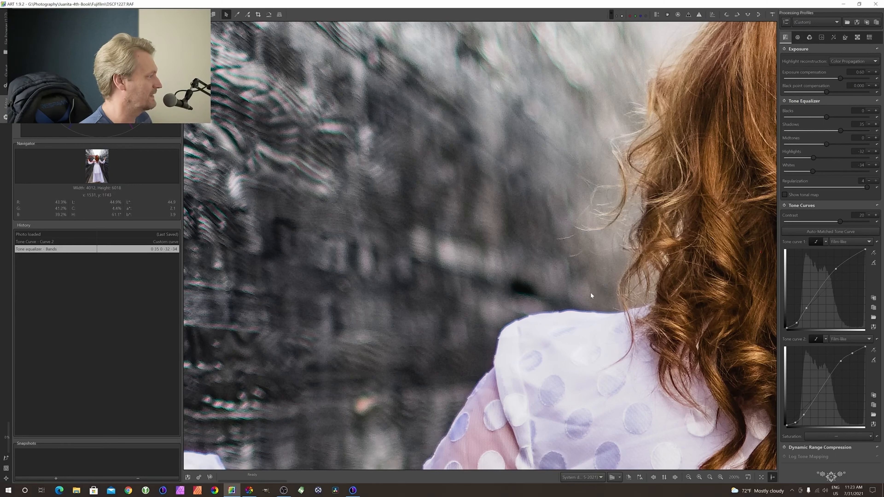
Try the 1-pass (Markesteijn) method for X-Trans demosaicing and set it back to 3-pass (Markesteijn).
{"action": "left_click", "coordinate": [809, 37]}
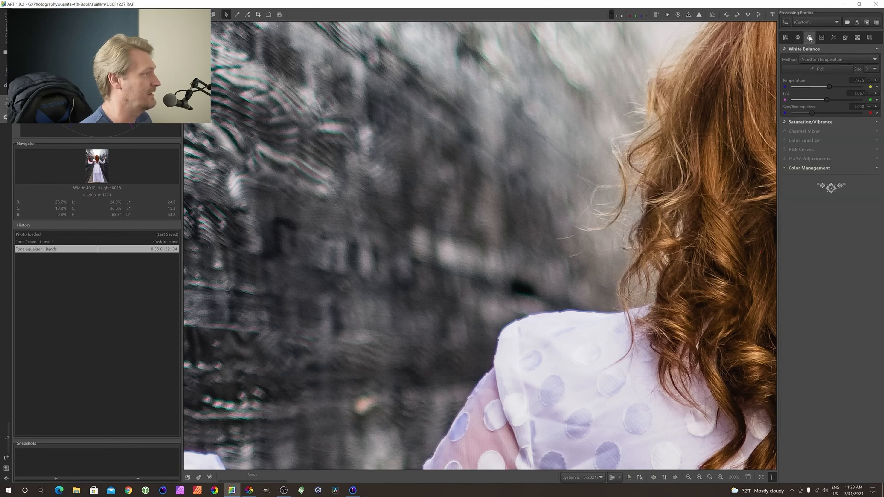
{"action": "left_click", "coordinate": [797, 37]}
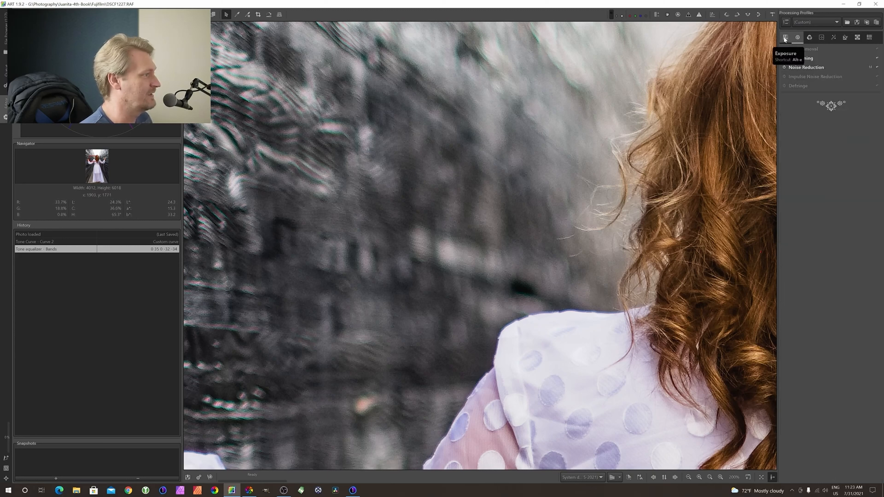
{"action": "left_click", "coordinate": [786, 37]}
{"action": "left_click", "coordinate": [821, 37]}
{"action": "left_click", "coordinate": [833, 37]}
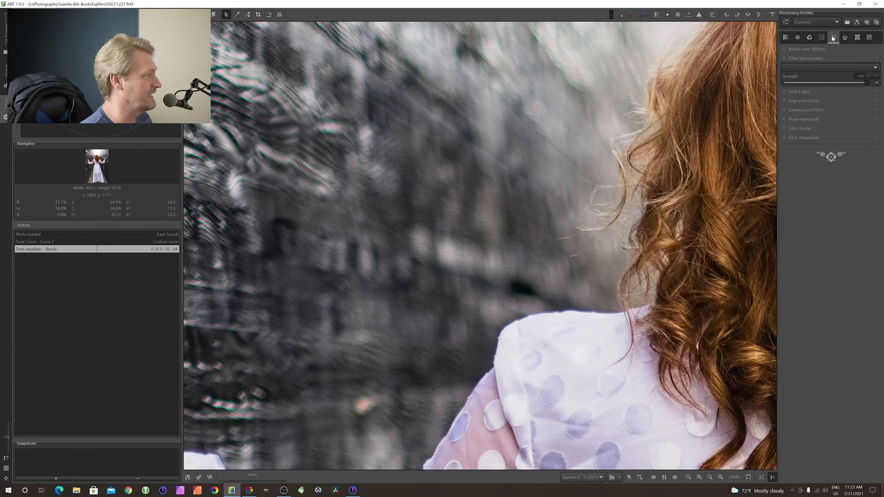
{"action": "left_click", "coordinate": [845, 38]}
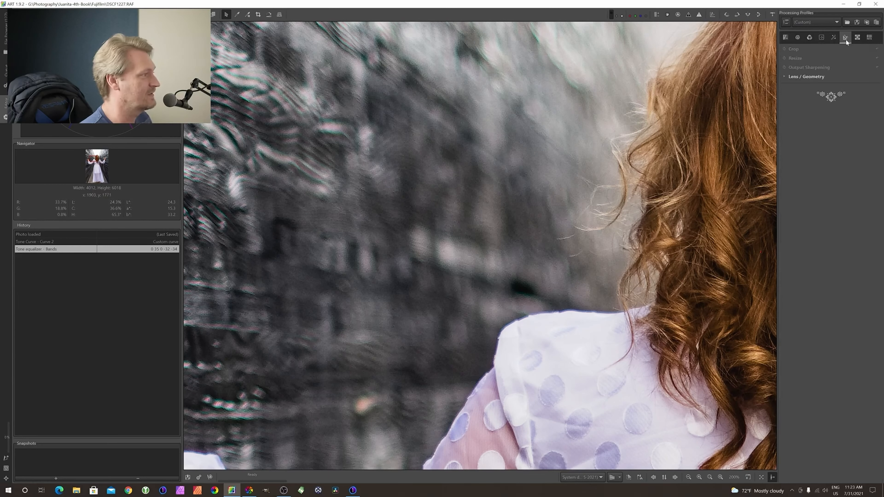
{"action": "left_click", "coordinate": [857, 37]}
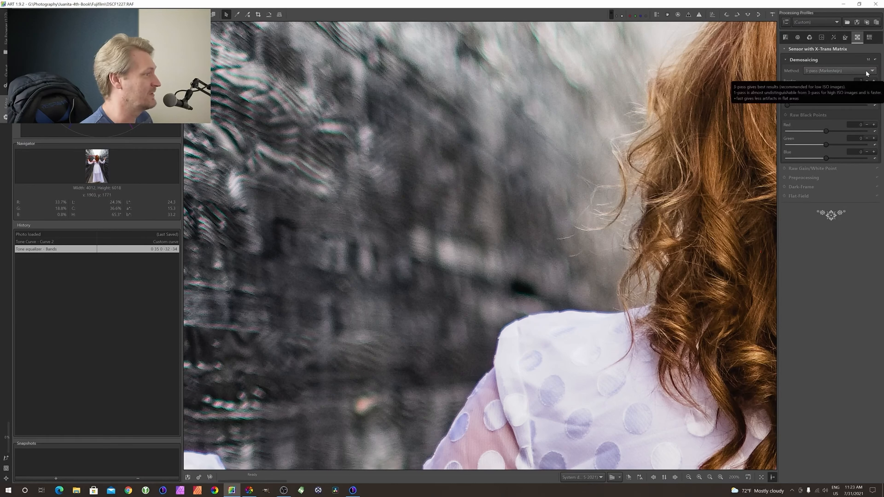
{"action": "left_click", "coordinate": [851, 71]}
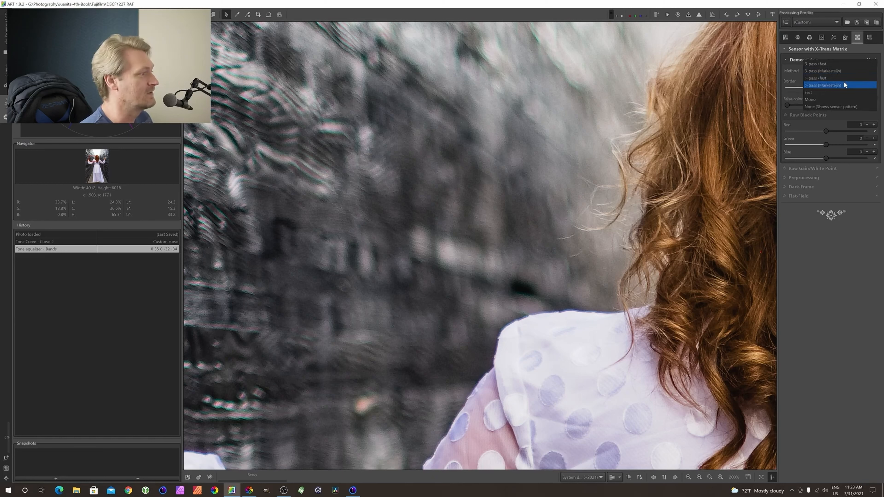
{"action": "left_click", "coordinate": [818, 84]}
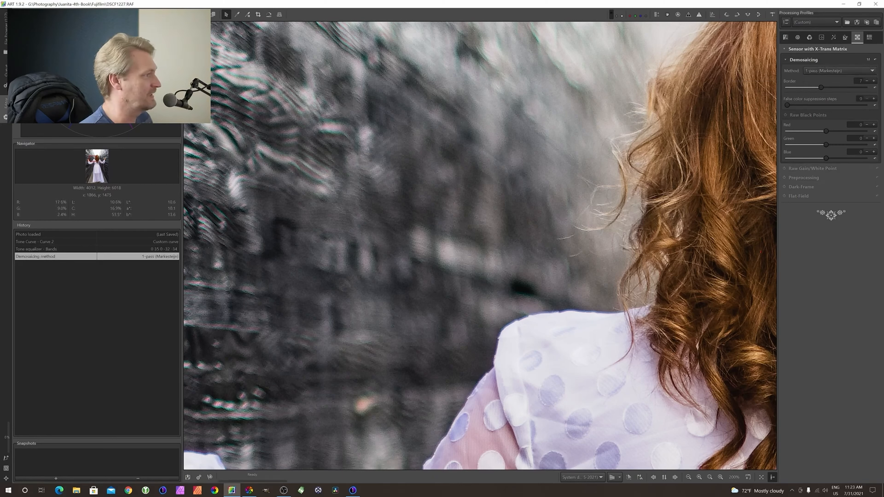
{"action": "left_click", "coordinate": [860, 70]}
{"action": "left_click", "coordinate": [859, 58]}
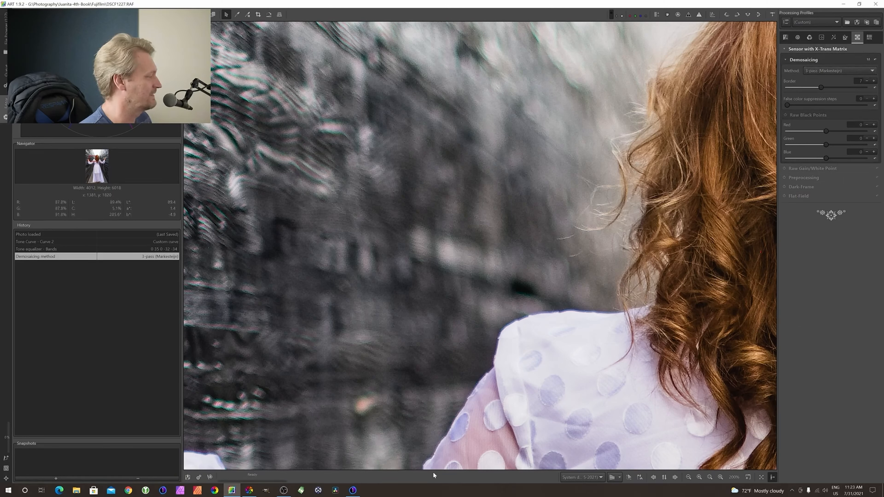
Switch to darktable and check which demosaicing method the demosaic module uses.
{"action": "left_click", "coordinate": [249, 490]}
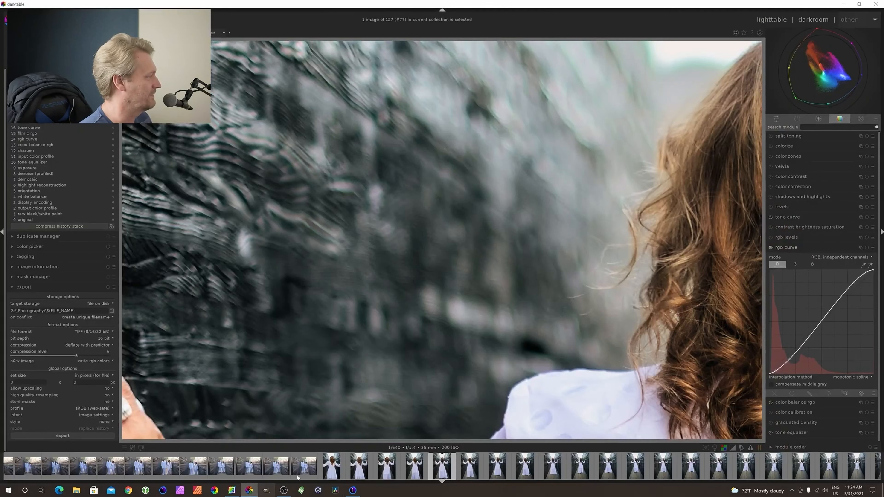
{"action": "left_click", "coordinate": [844, 247]}
{"action": "left_click", "coordinate": [821, 120]}
{"action": "left_click", "coordinate": [787, 359]}
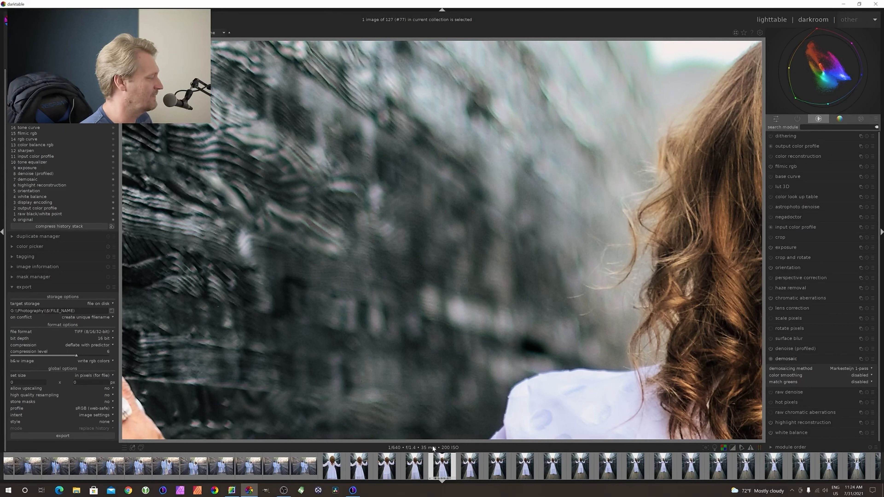
Switch to Capture One and inspect the wall texture, hair and dress shoulder at 200%.
{"action": "left_click", "coordinate": [353, 491]}
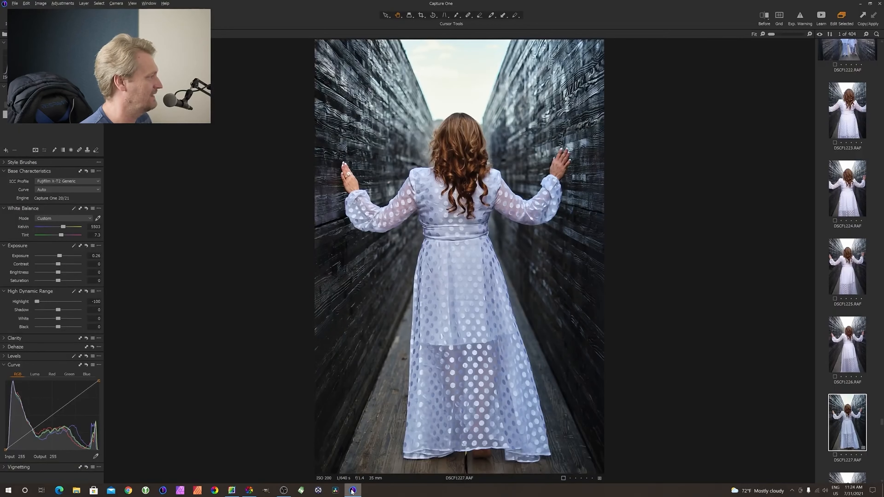
{"action": "double_click", "coordinate": [414, 156]}
{"action": "scroll", "coordinate": [457, 297], "scroll_direction": "up", "scroll_amount": 1}
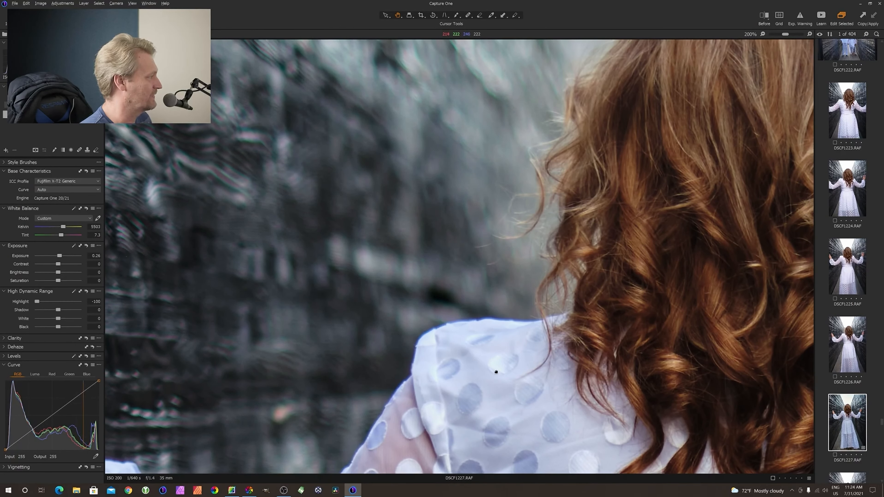
{"action": "left_click_drag", "start_coordinate": [495, 369], "coordinate": [547, 417]}
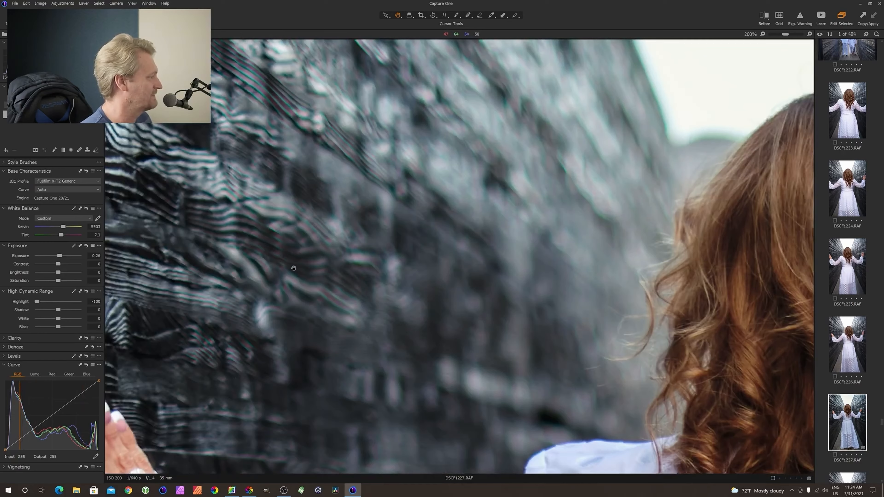
{"action": "left_click_drag", "start_coordinate": [548, 349], "coordinate": [532, 350]}
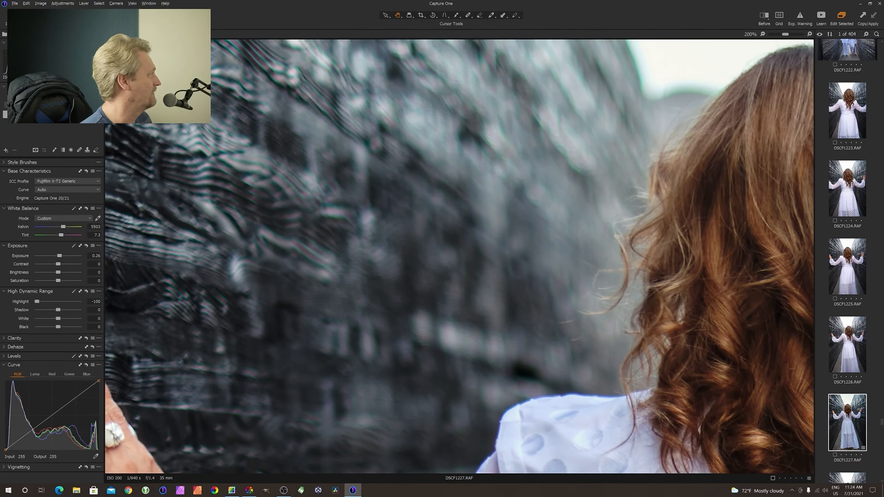
Set the photo's noise reduction to Luminance 0 and Color 46.
{"action": "left_click", "coordinate": [56, 34]}
{"action": "left_click_drag", "start_coordinate": [58, 189], "coordinate": [17, 192]}
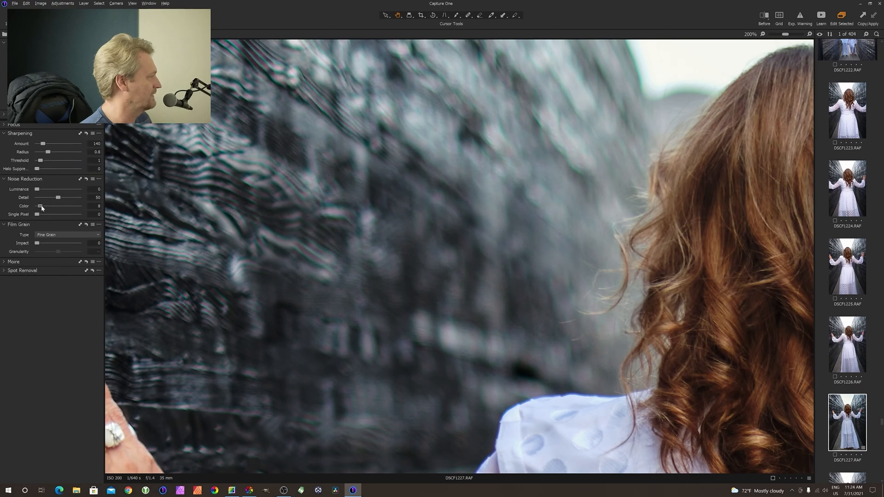
{"action": "left_click_drag", "start_coordinate": [50, 206], "coordinate": [56, 206]}
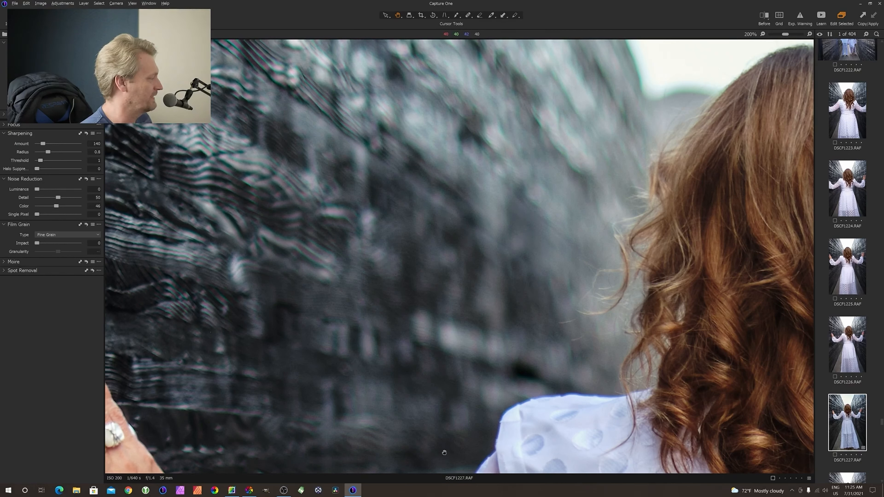
Switch between ART and Capture One to compare the wall and hair detail at 200%, ending in ART.
{"action": "left_click", "coordinate": [231, 490]}
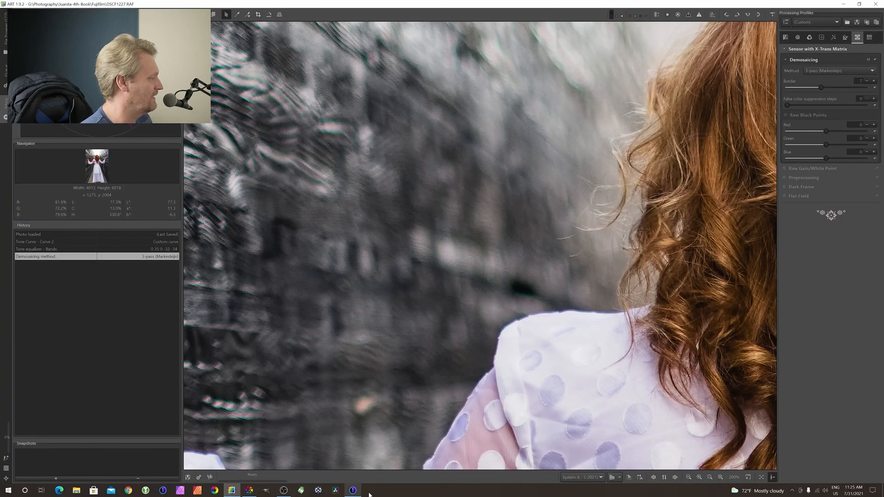
{"action": "left_click", "coordinate": [351, 492]}
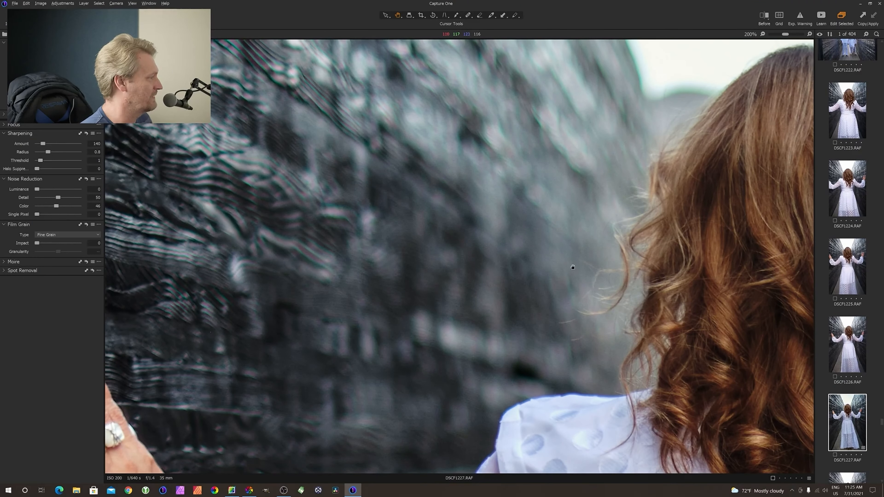
{"action": "left_click", "coordinate": [232, 491]}
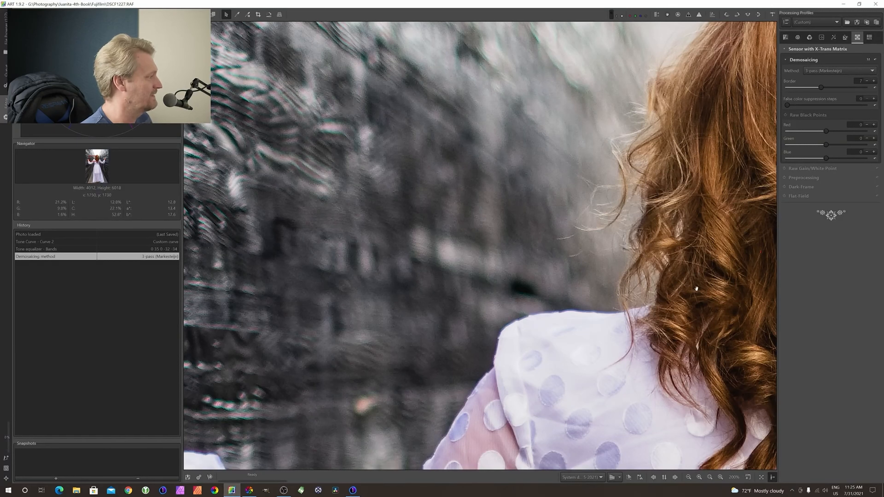
Compare the wall texture and hair detail at high magnification in ART and in darktable.
{"action": "scroll", "coordinate": [696, 288], "scroll_direction": "up", "scroll_amount": 3}
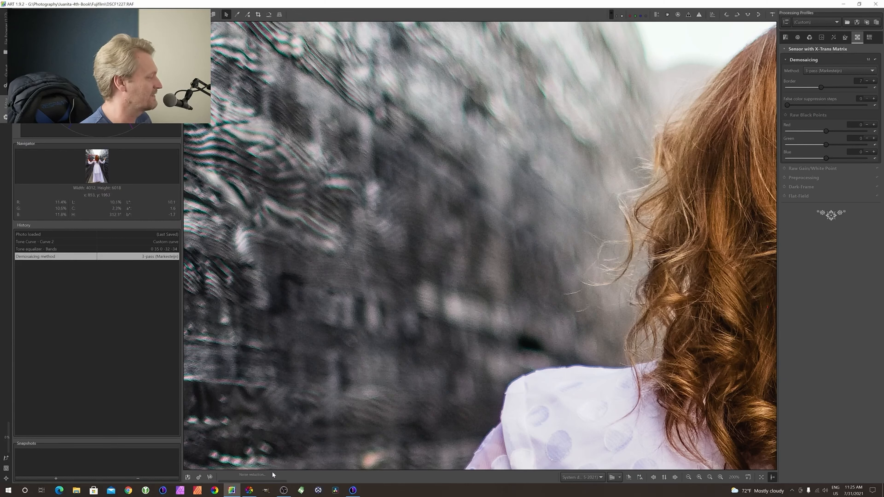
{"action": "mouse_move", "coordinate": [248, 489]}
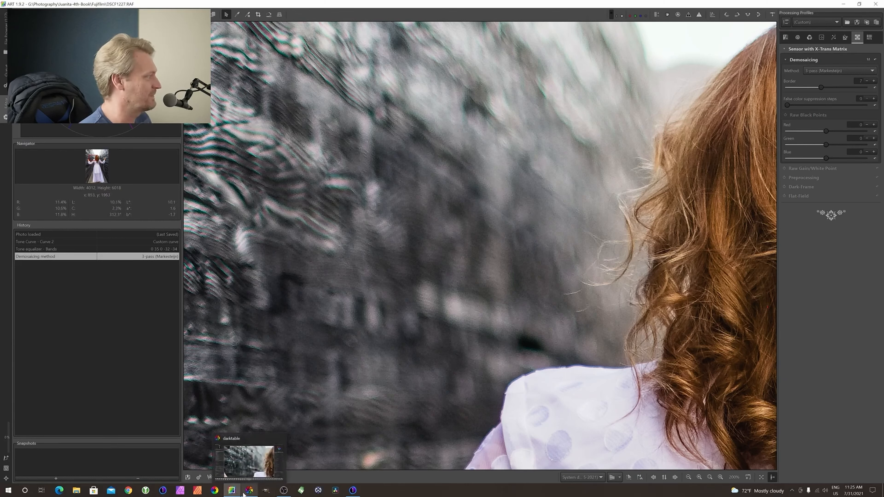
{"action": "left_click", "coordinate": [248, 491]}
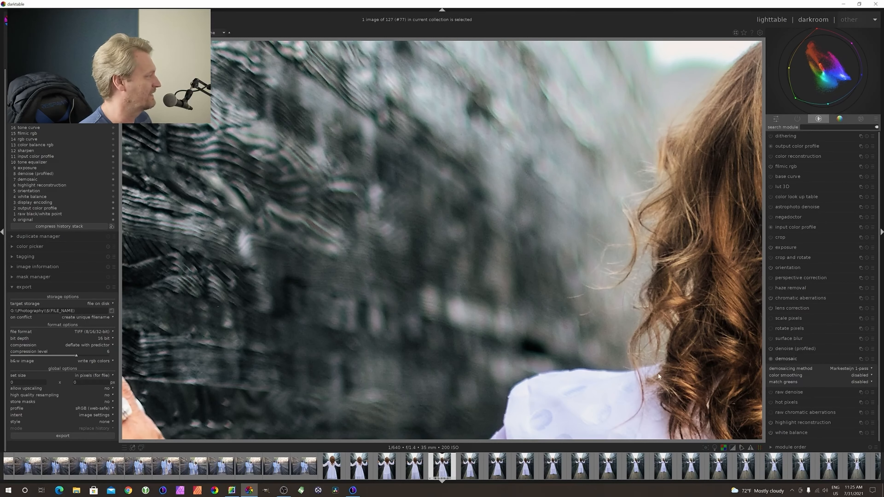
{"action": "scroll", "coordinate": [650, 386], "scroll_direction": "up", "scroll_amount": 3}
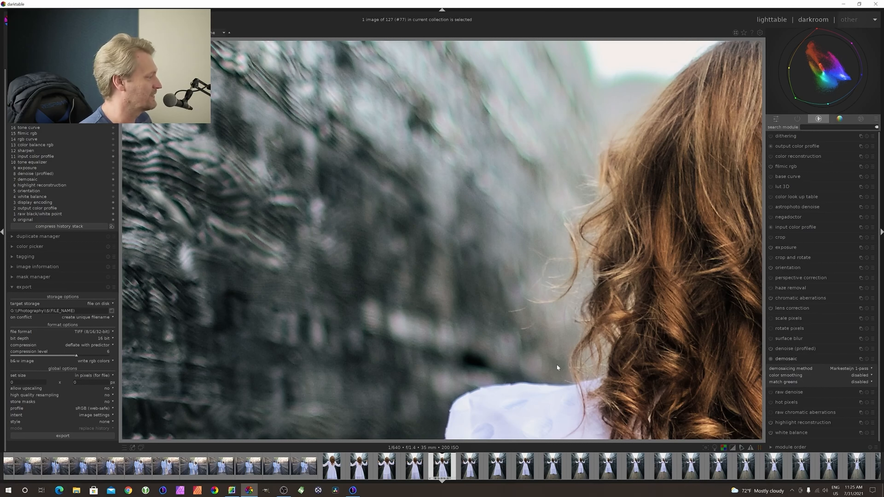
{"action": "scroll", "coordinate": [556, 365], "scroll_direction": "down", "scroll_amount": 3}
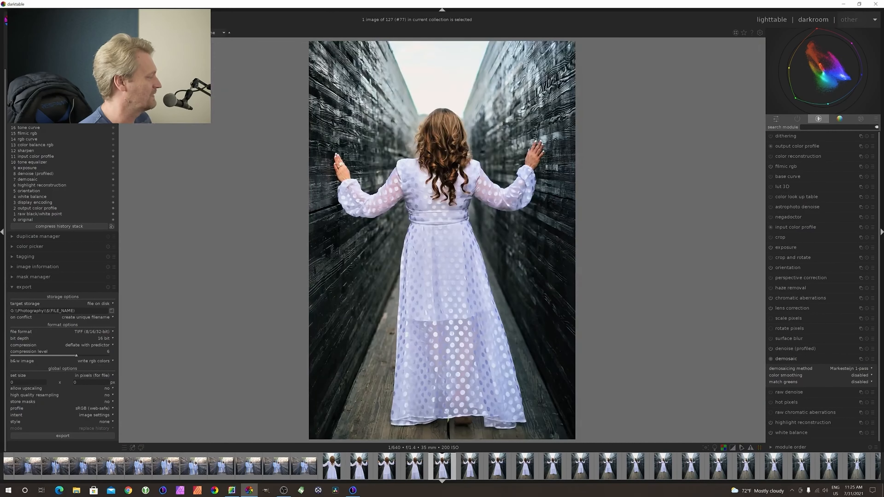
{"action": "scroll", "coordinate": [395, 144], "scroll_direction": "up", "scroll_amount": 2}
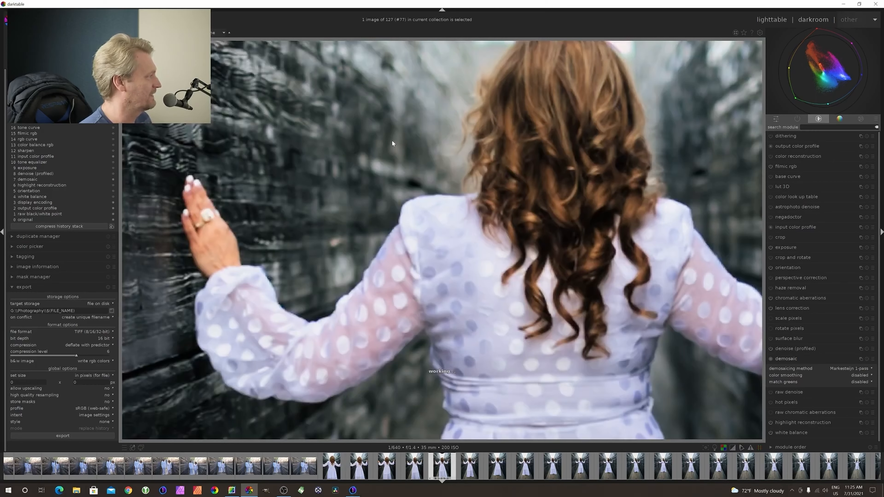
{"action": "scroll", "coordinate": [392, 140], "scroll_direction": "up", "scroll_amount": 3}
{"action": "left_click_drag", "start_coordinate": [504, 293], "coordinate": [535, 354]}
Switch to Capture One, set the noise reduction Detail to 0 and Color to 36, and check the rendering against darktable.
{"action": "left_click", "coordinate": [353, 490]}
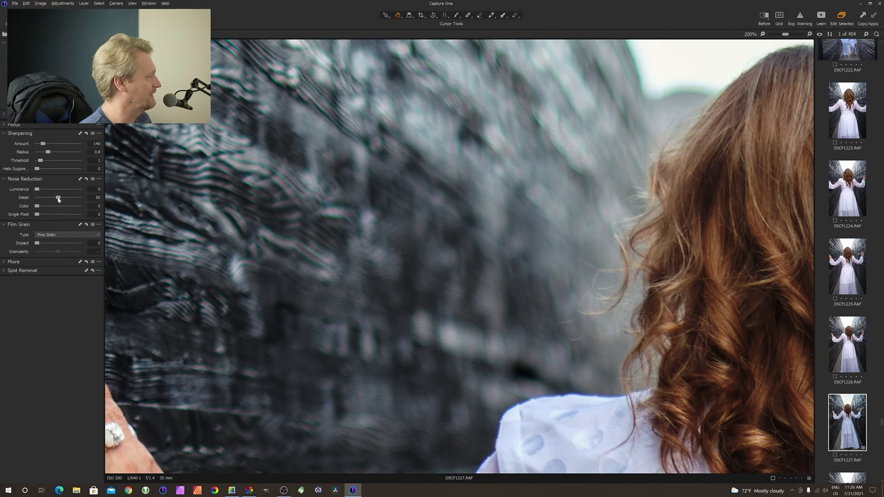
{"action": "double_click", "coordinate": [42, 198]}
{"action": "left_click", "coordinate": [249, 490]}
{"action": "left_click", "coordinate": [353, 490]}
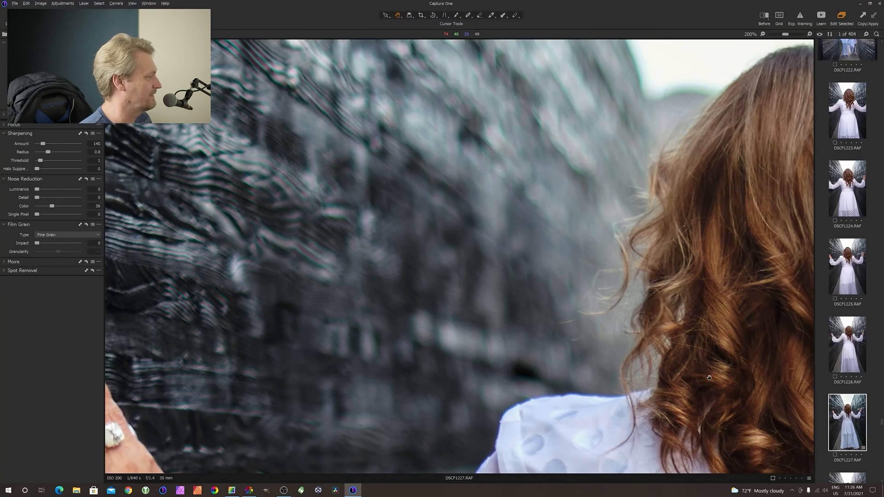
Inspect the hair at 200% in Capture One, and compare the hair and dress at 100% between Capture One and darktable.
{"action": "left_click_drag", "start_coordinate": [695, 367], "coordinate": [542, 367]}
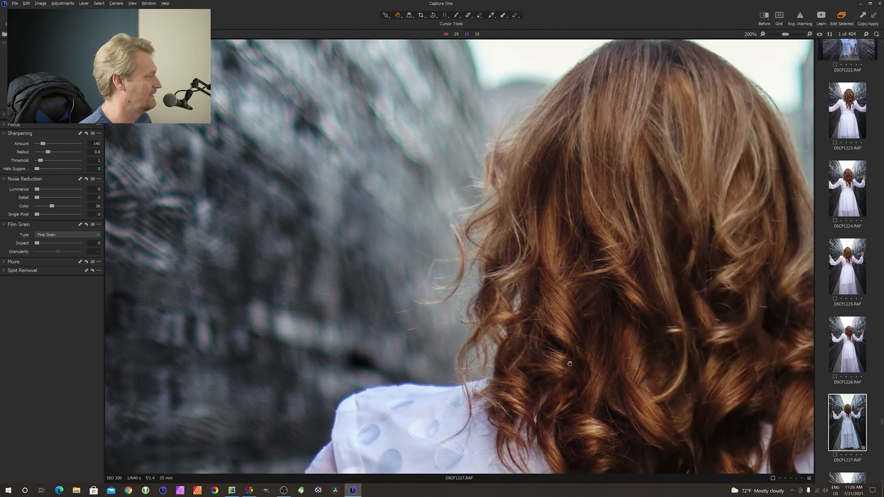
{"action": "double_click", "coordinate": [568, 364]}
{"action": "double_click", "coordinate": [465, 144]}
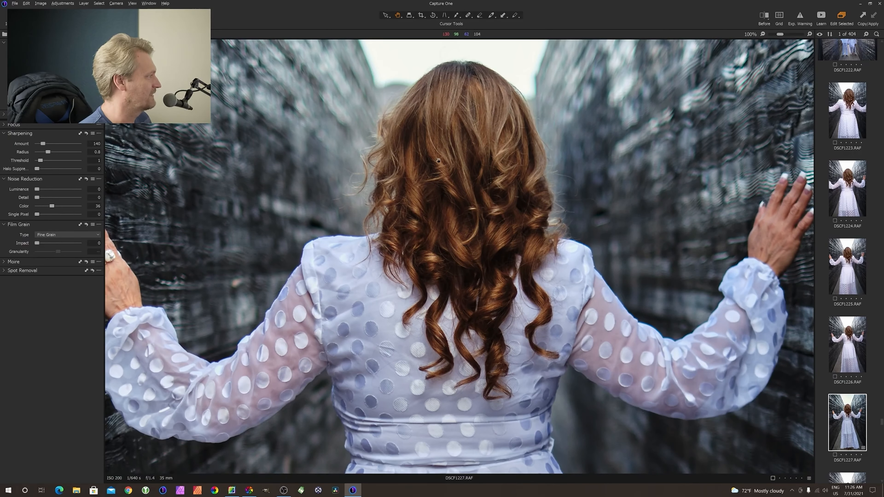
{"action": "left_click", "coordinate": [249, 490]}
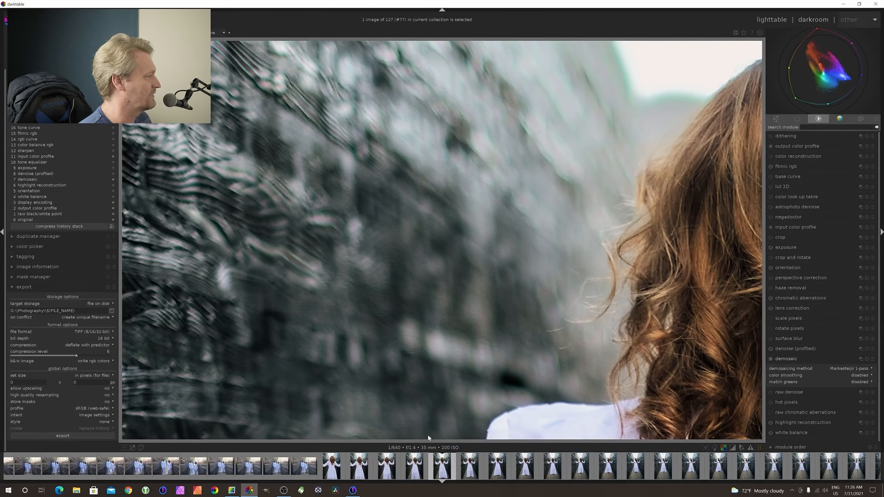
{"action": "middle_click", "coordinate": [572, 383]}
{"action": "middle_click", "coordinate": [451, 141]}
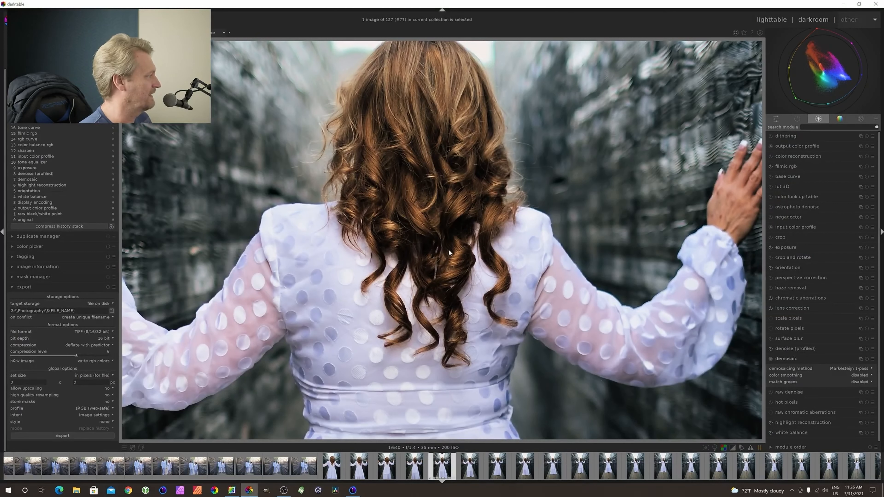
{"action": "left_click_drag", "start_coordinate": [450, 253], "coordinate": [479, 328]}
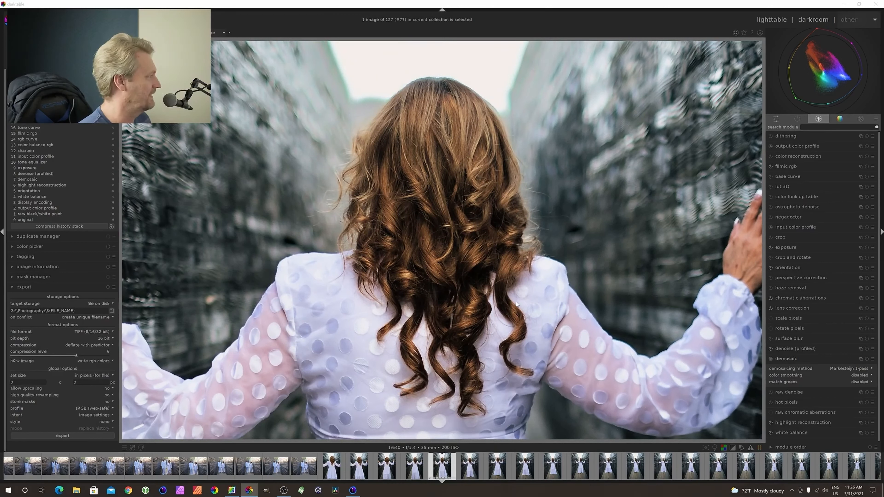
{"action": "key", "text": "alt+Tab"}
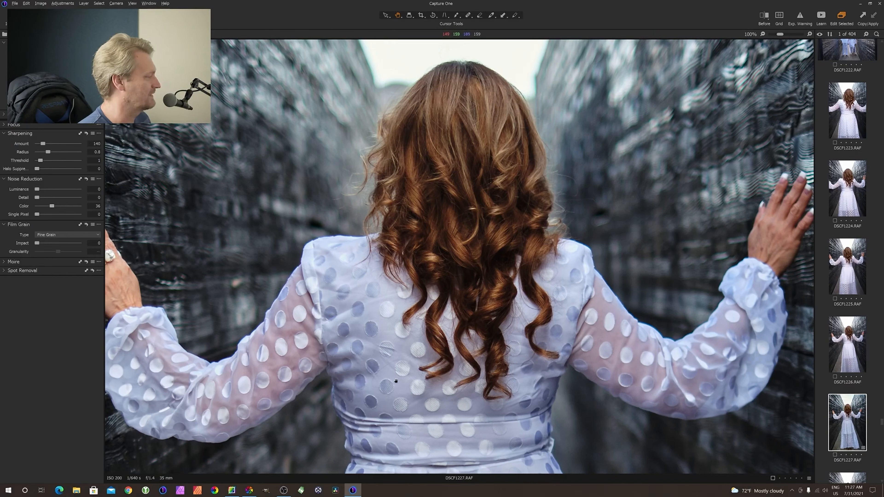
{"action": "key", "text": "alt+Tab"}
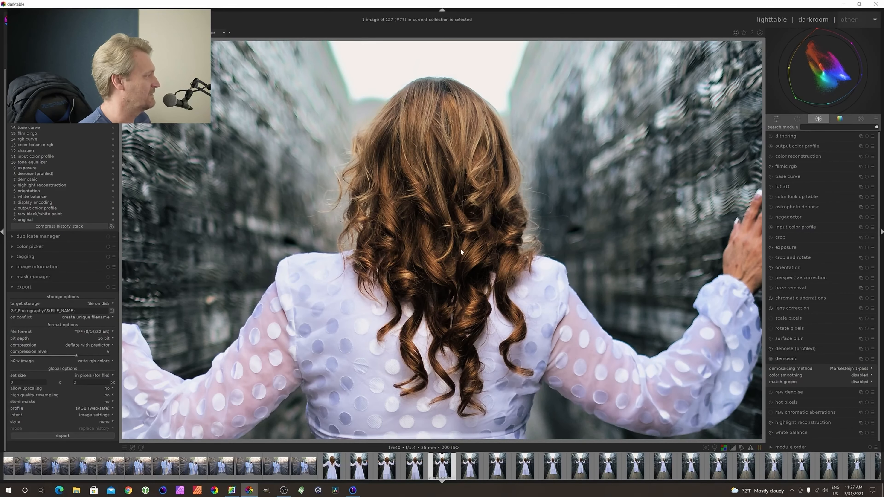
View the whole photo fitted to the window in darktable and in Capture One.
{"action": "scroll", "coordinate": [440, 226], "scroll_direction": "up", "scroll_amount": 2}
{"action": "scroll", "coordinate": [449, 224], "scroll_direction": "down", "scroll_amount": 5}
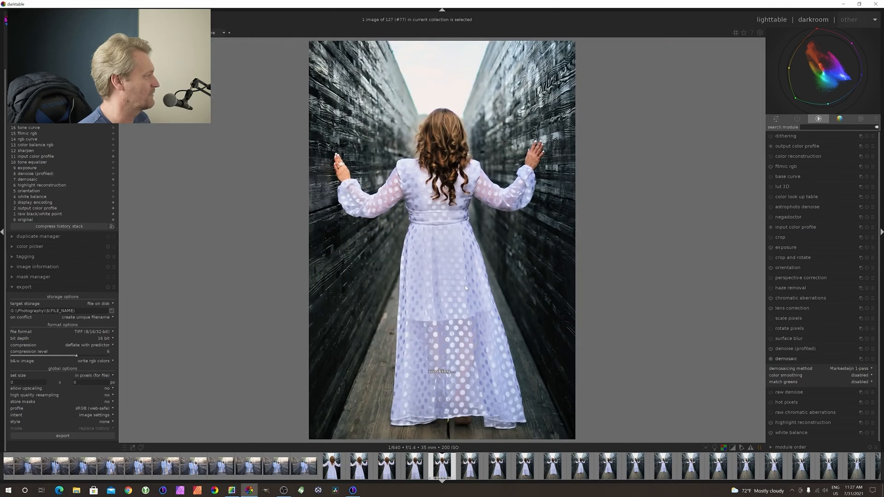
{"action": "key", "text": "alt+Tab"}
{"action": "double_click", "coordinate": [474, 237]}
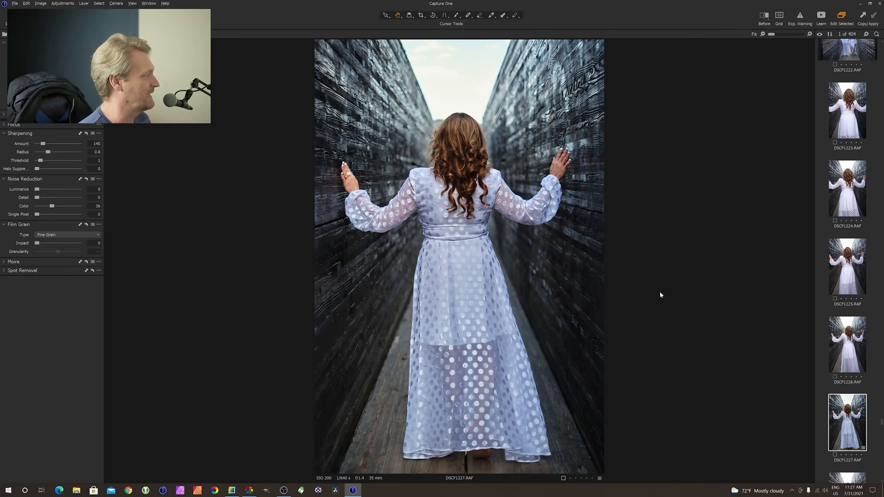
Show the whole photo in ART with its shooting information, and compare the overall rendering with darktable and Capture One, ending in darktable.
{"action": "left_click", "coordinate": [233, 492]}
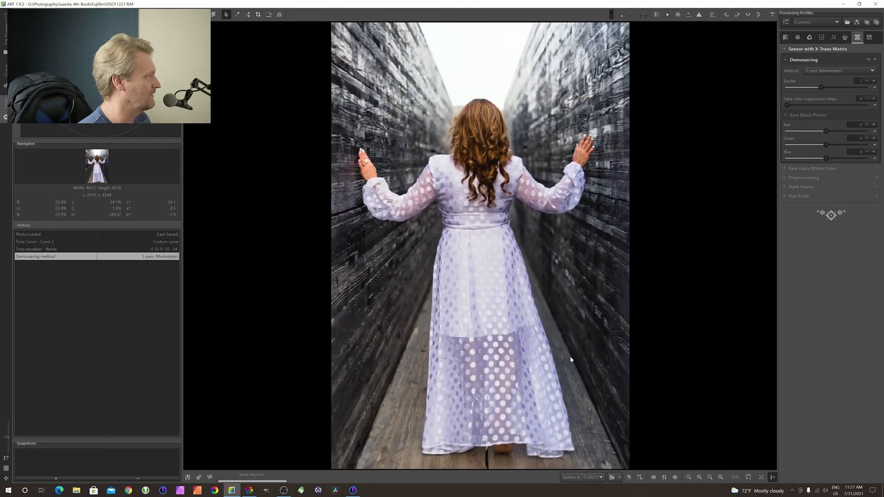
{"action": "key", "text": "f"}
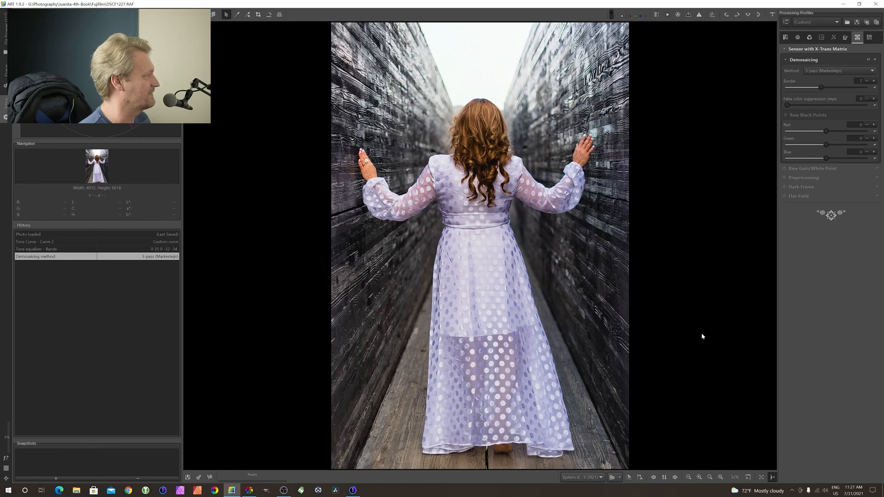
{"action": "left_click", "coordinate": [202, 14]}
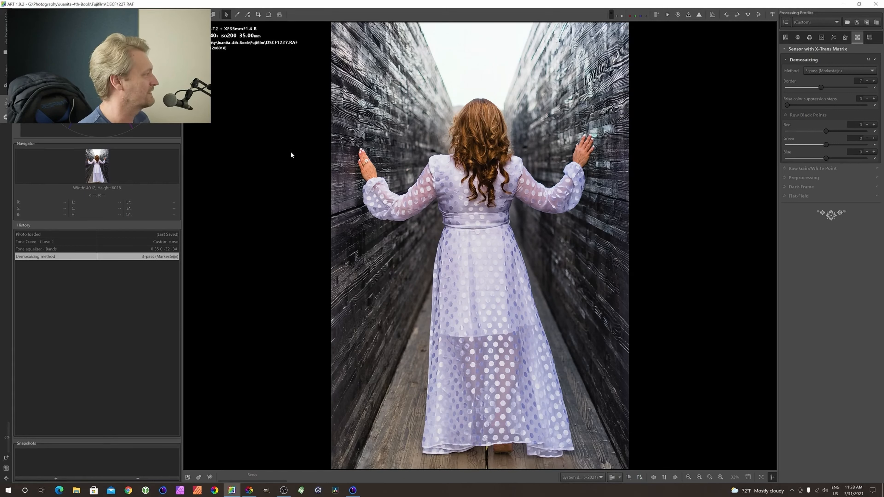
{"action": "key", "text": "alt+Tab"}
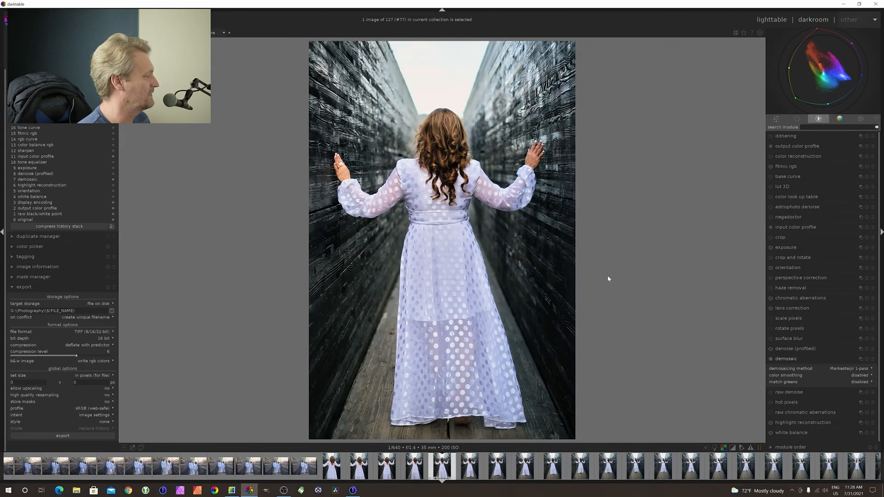
{"action": "left_click", "coordinate": [353, 490]}
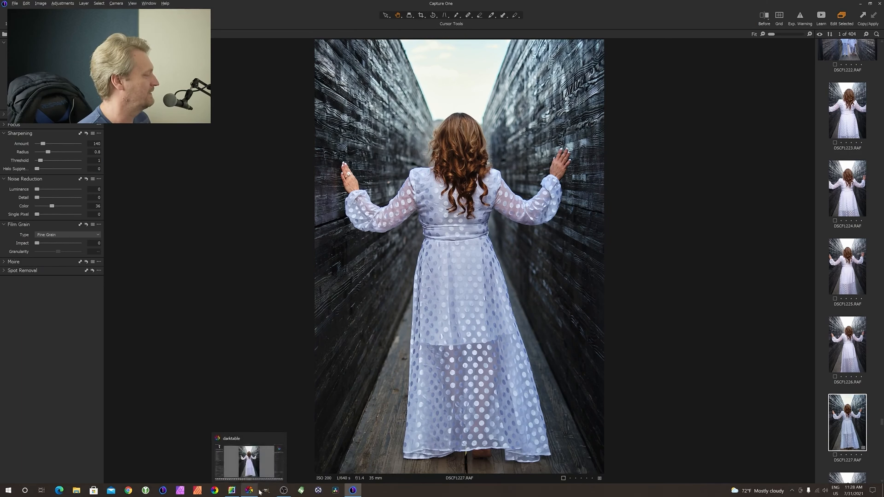
{"action": "left_click", "coordinate": [249, 490]}
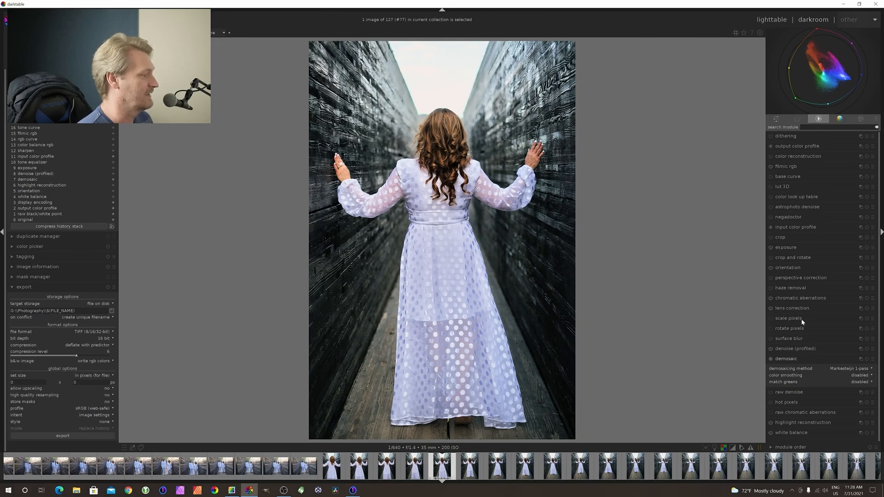
Collapse the demosaic module and check the presets offered for denoise (profiled).
{"action": "left_click", "coordinate": [813, 359]}
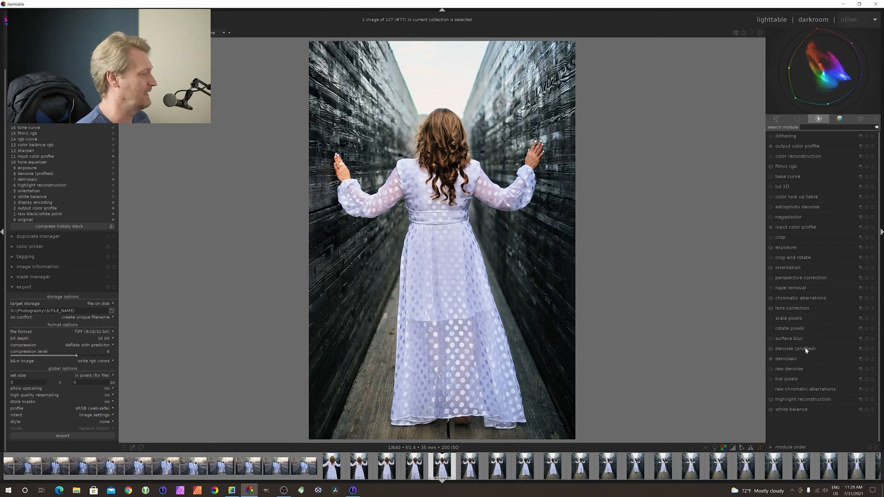
{"action": "left_click", "coordinate": [872, 349]}
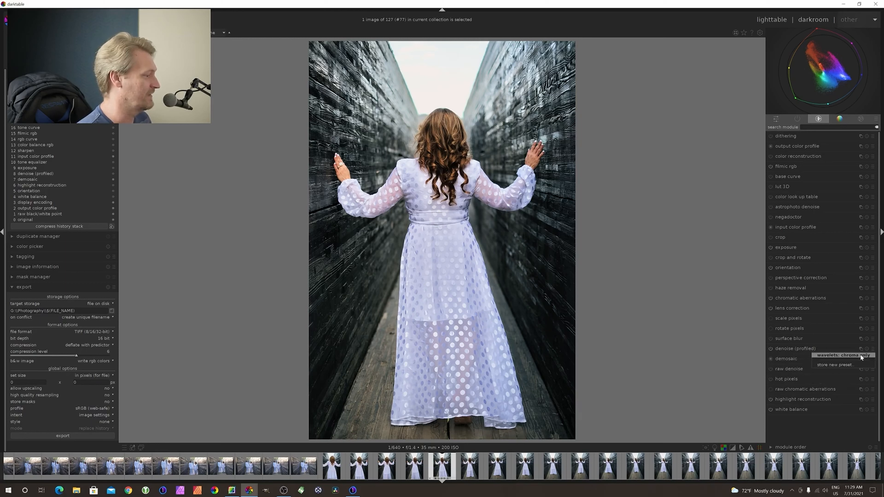
{"action": "left_click", "coordinate": [795, 348]}
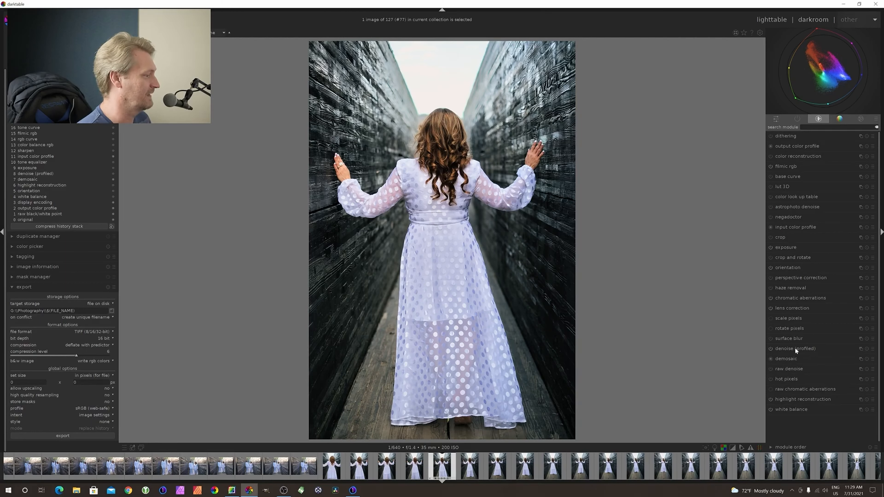
Review the settings of the color balance rgb module and the shape of the tone curve.
{"action": "left_click", "coordinate": [839, 119]}
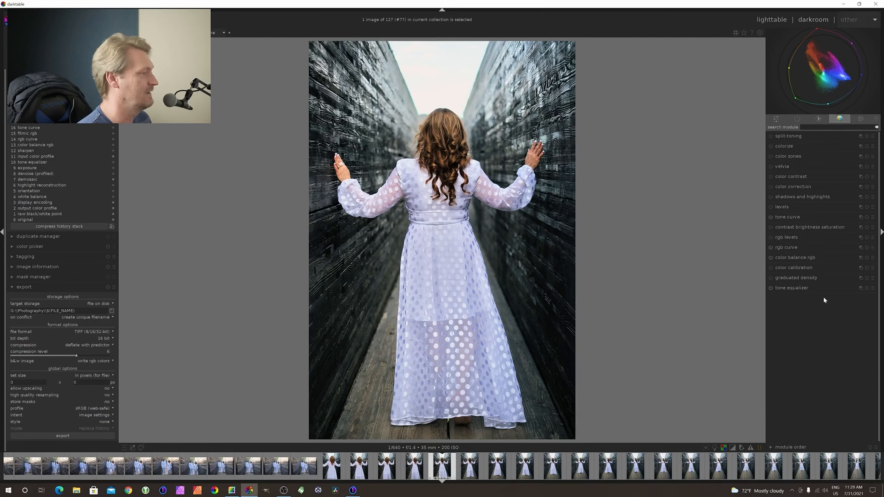
{"action": "left_click", "coordinate": [803, 256]}
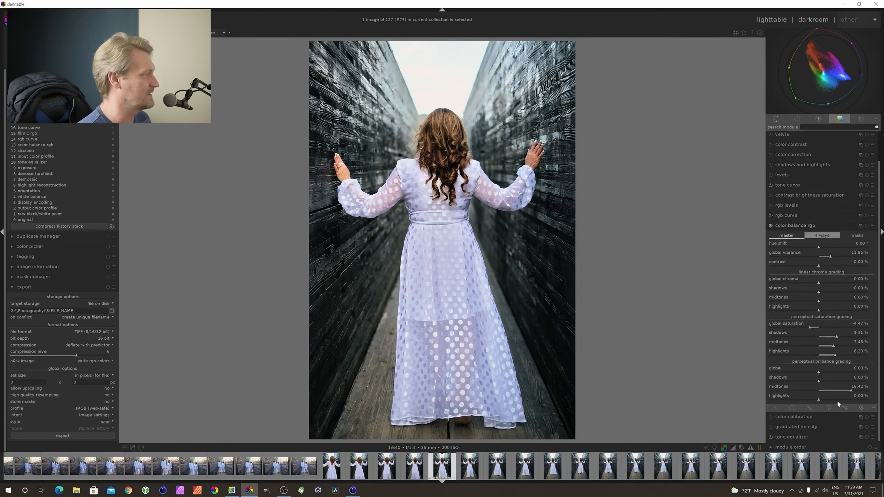
{"action": "left_click", "coordinate": [821, 225]}
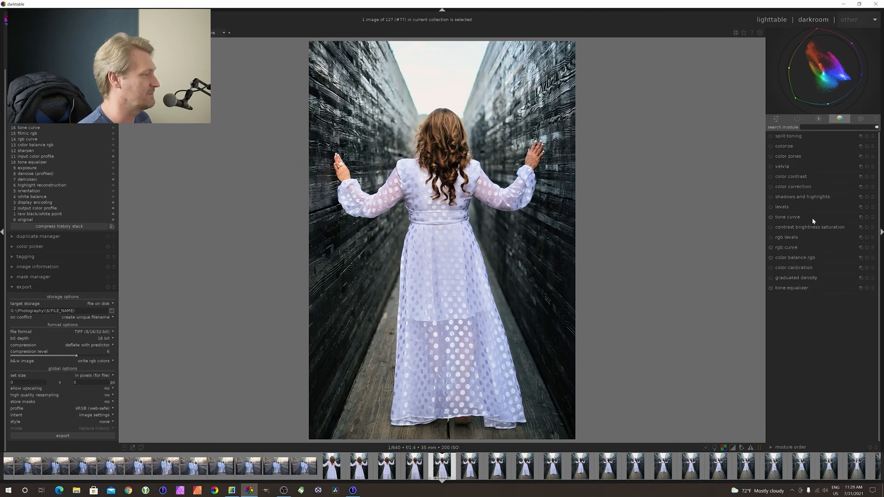
{"action": "left_click", "coordinate": [815, 217]}
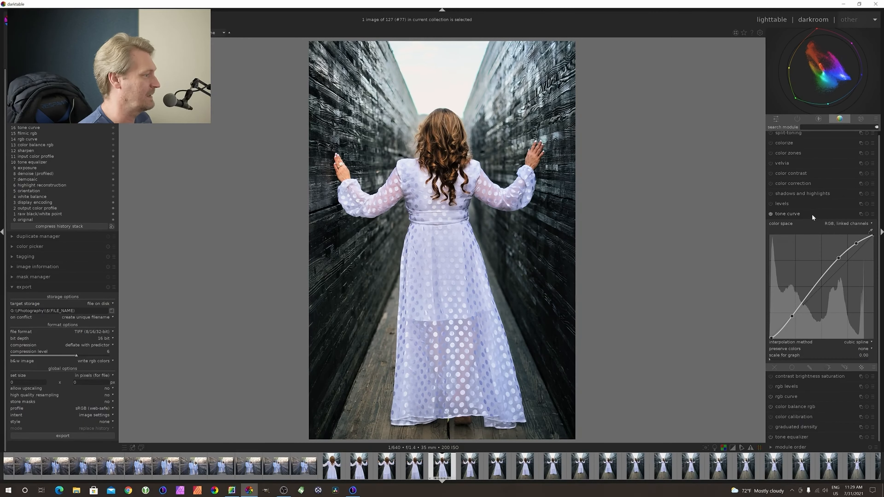
{"action": "left_click", "coordinate": [808, 212]}
Review the red, green and blue channel curves of the rgb curve module, and collapse the module.
{"action": "left_click", "coordinate": [811, 246]}
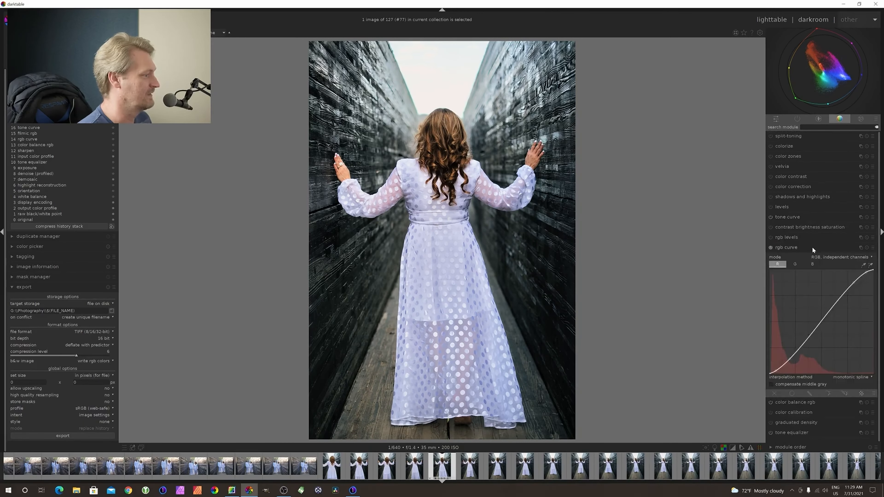
{"action": "left_click", "coordinate": [795, 265]}
{"action": "left_click", "coordinate": [803, 264]}
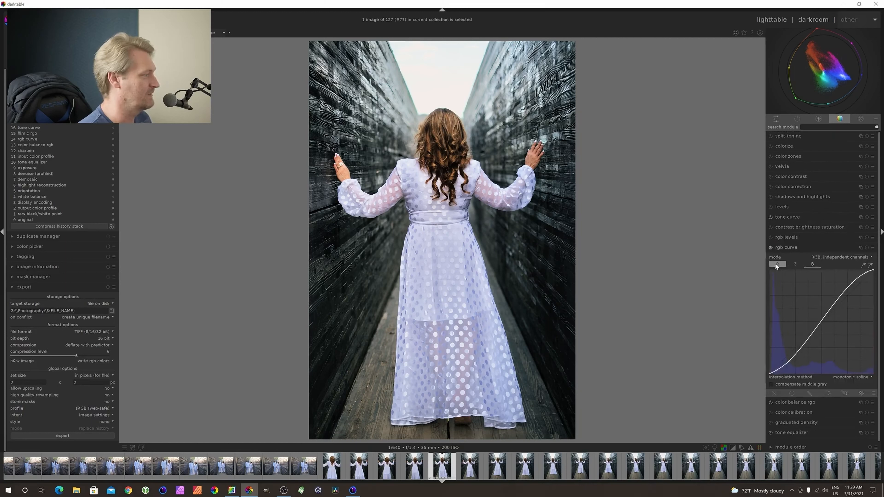
{"action": "left_click", "coordinate": [774, 264]}
{"action": "left_click", "coordinate": [810, 247]}
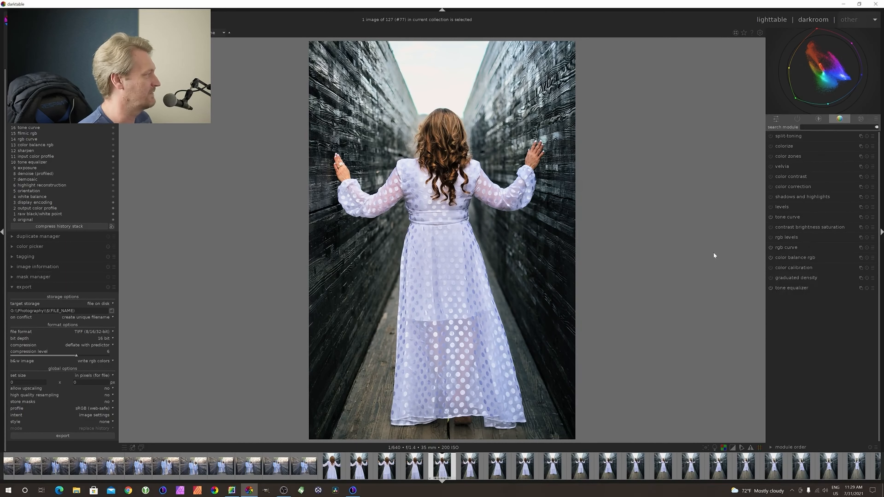